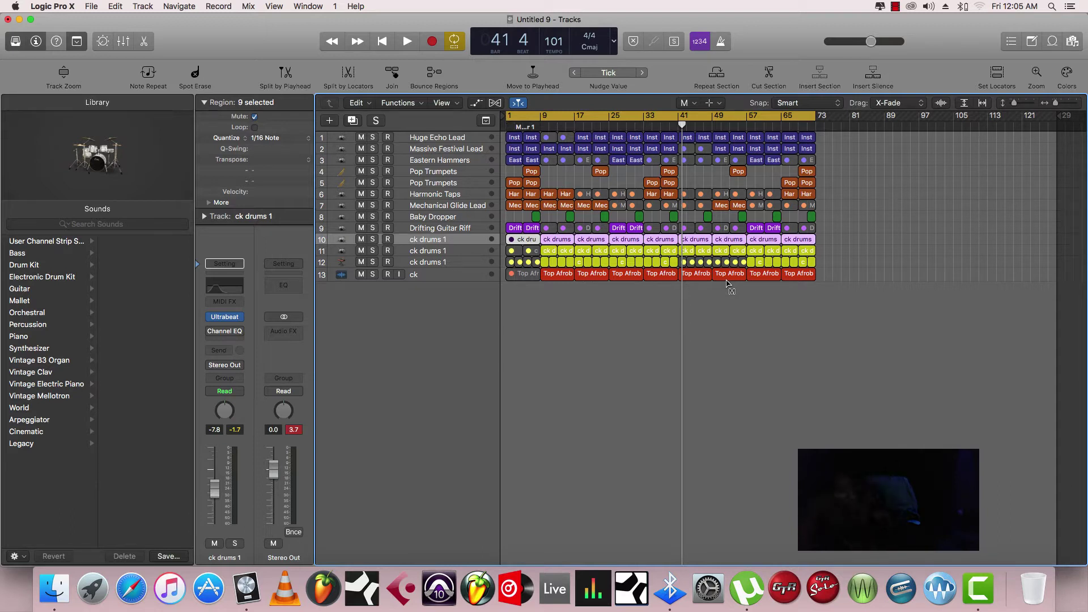
# Step: Switch to FL Studio, close the DrumkitsXX file window and open the recent project G2.flp
pyautogui.click(332, 586)
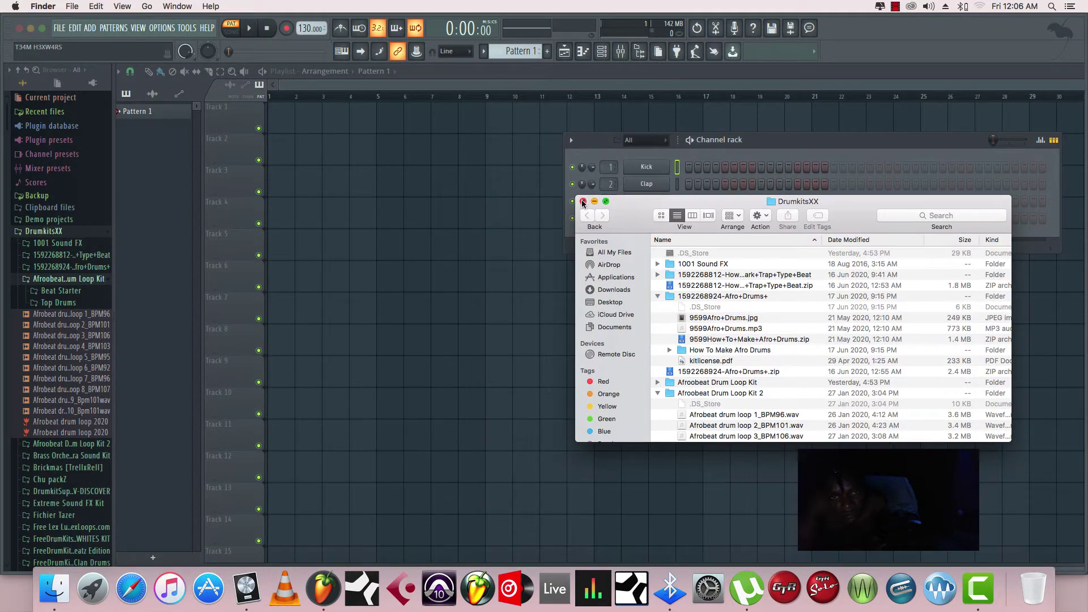
pyautogui.click(583, 202)
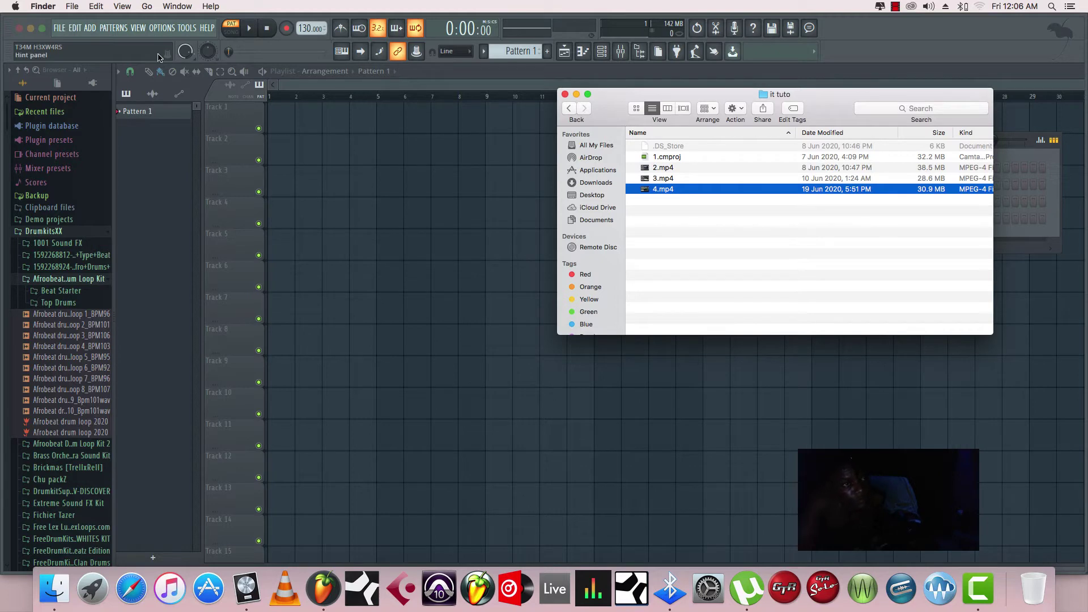
pyautogui.click(61, 31)
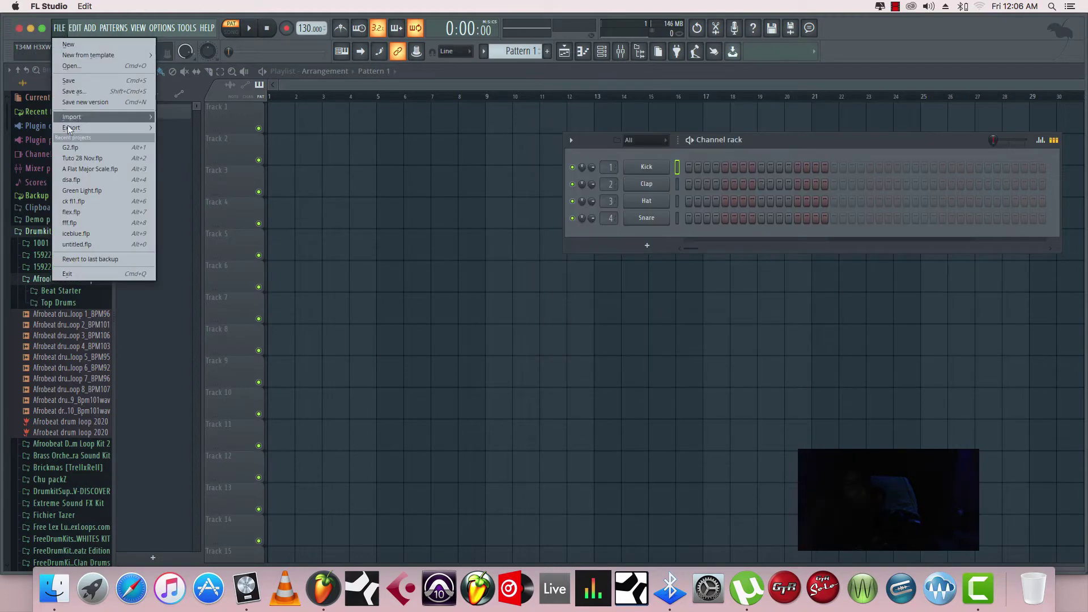
pyautogui.click(58, 146)
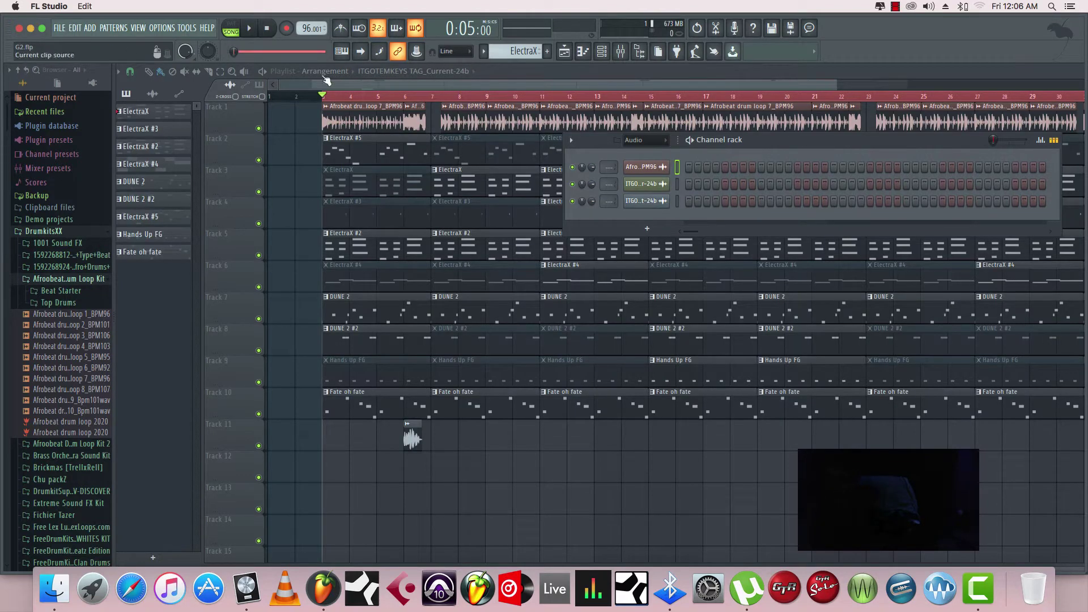
# Step: Solo Track 1 with the Afrobeat drum loop in the playlist and start song playback
pyautogui.click(260, 129)
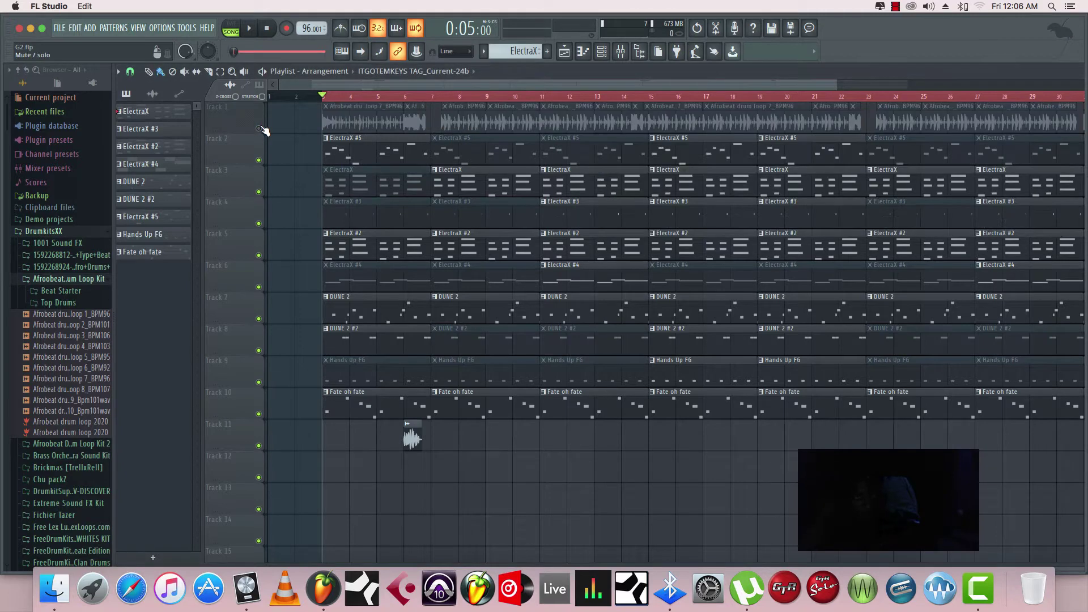
pyautogui.click(260, 129)
pyautogui.rightClick(259, 129)
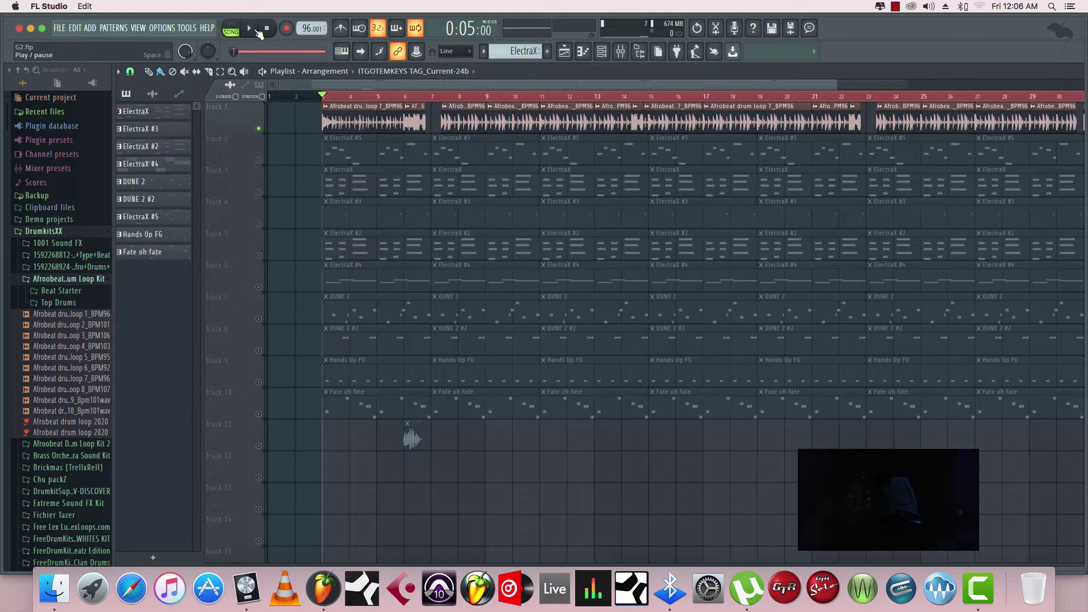
pyautogui.click(256, 31)
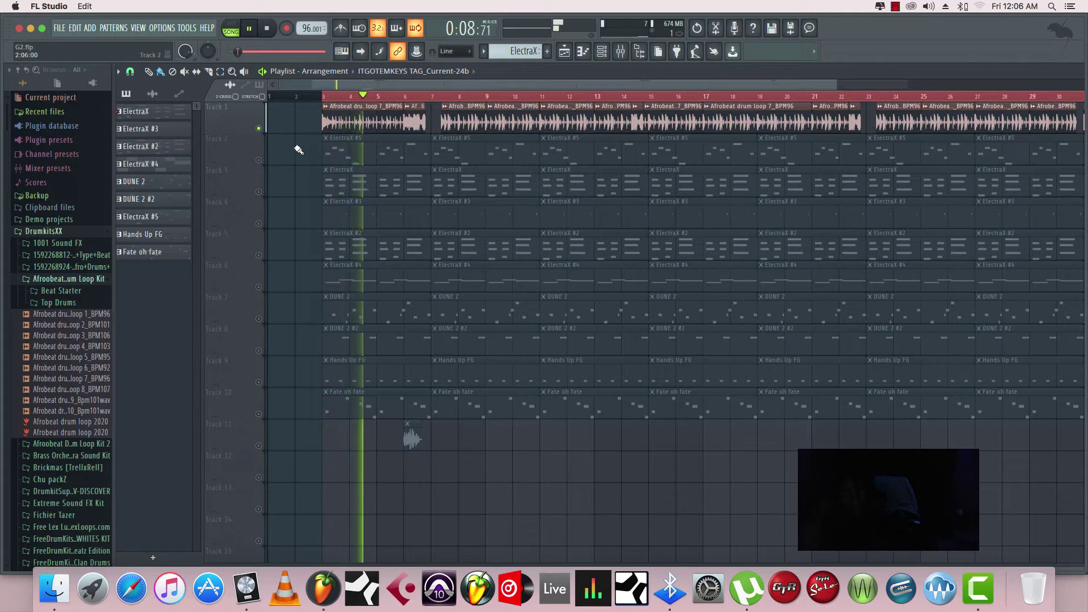
# Step: Unmute Tracks 2 through 9 one after another while the song plays, and stop playback
pyautogui.click(259, 161)
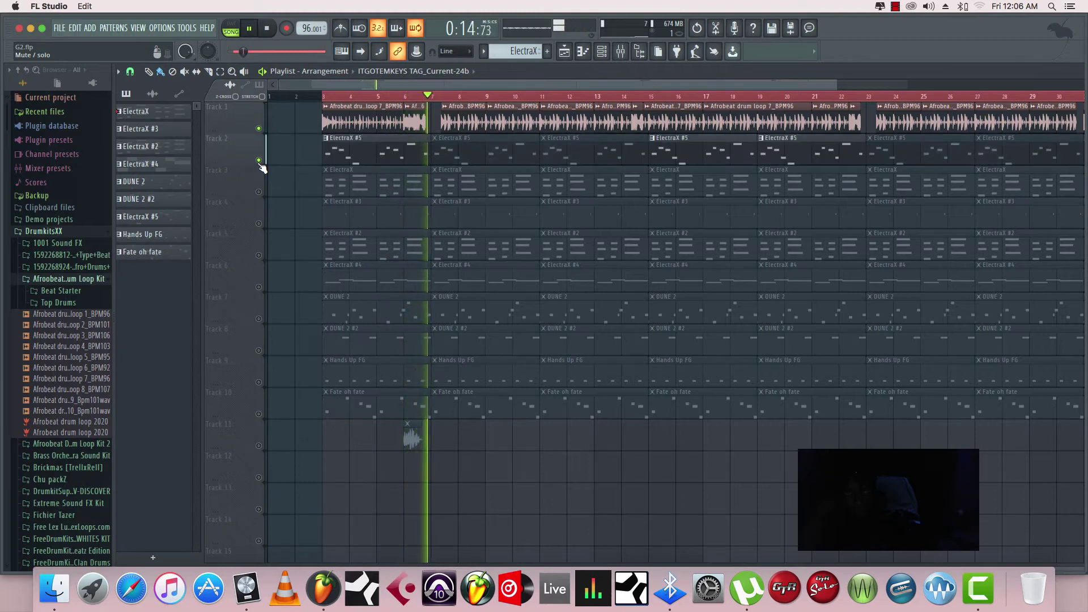
pyautogui.click(259, 192)
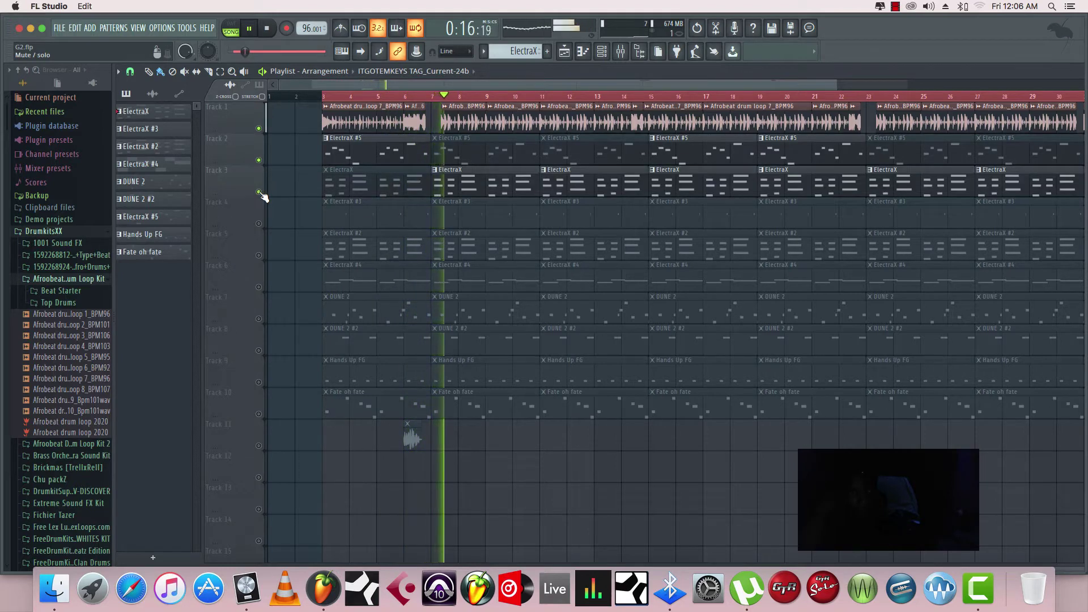
pyautogui.click(259, 224)
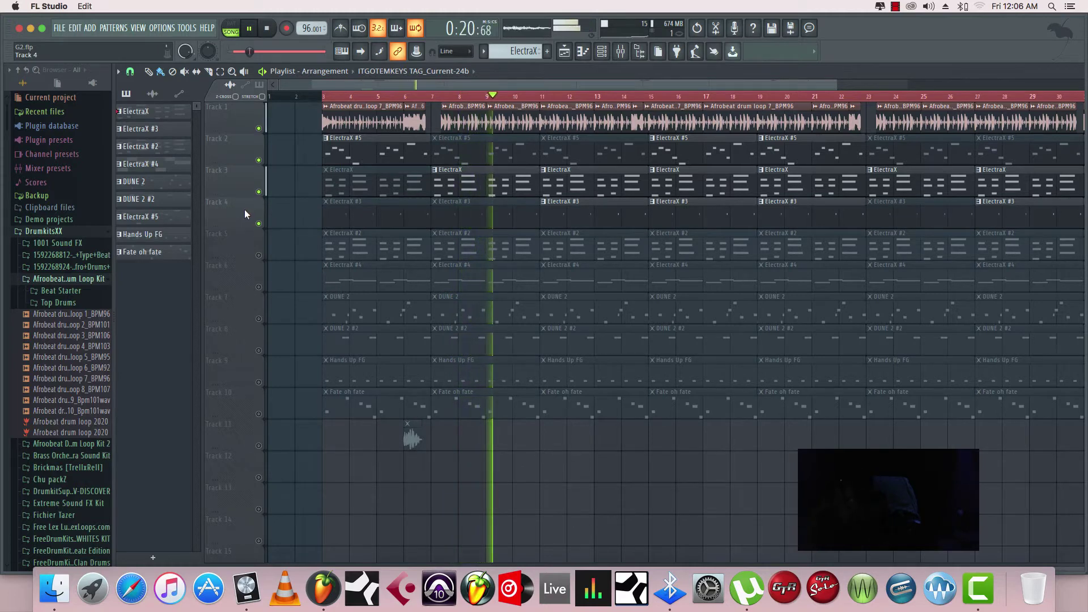
pyautogui.click(259, 255)
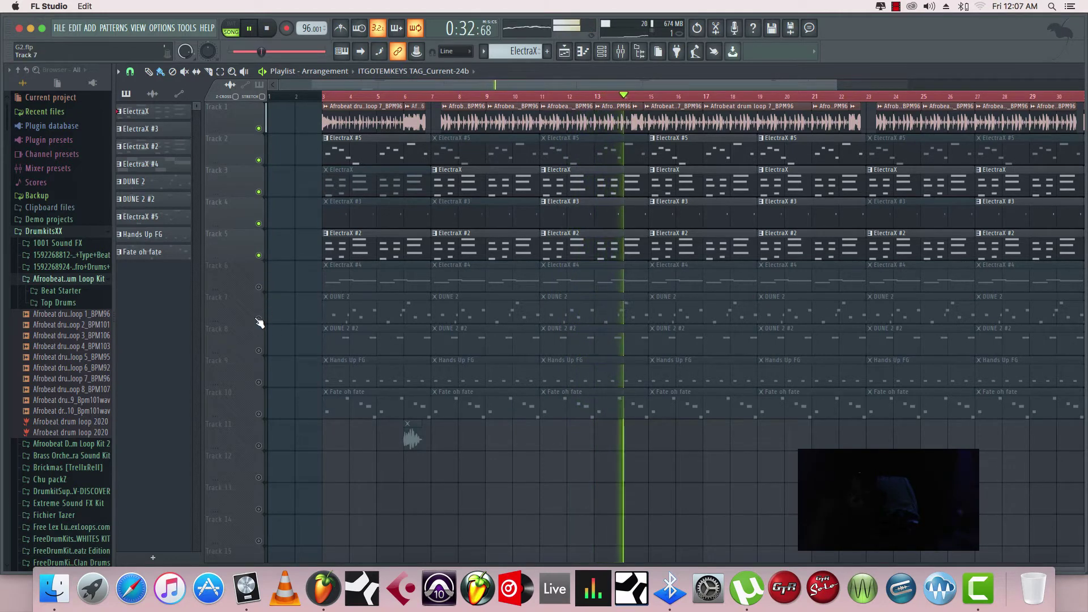
pyautogui.click(259, 287)
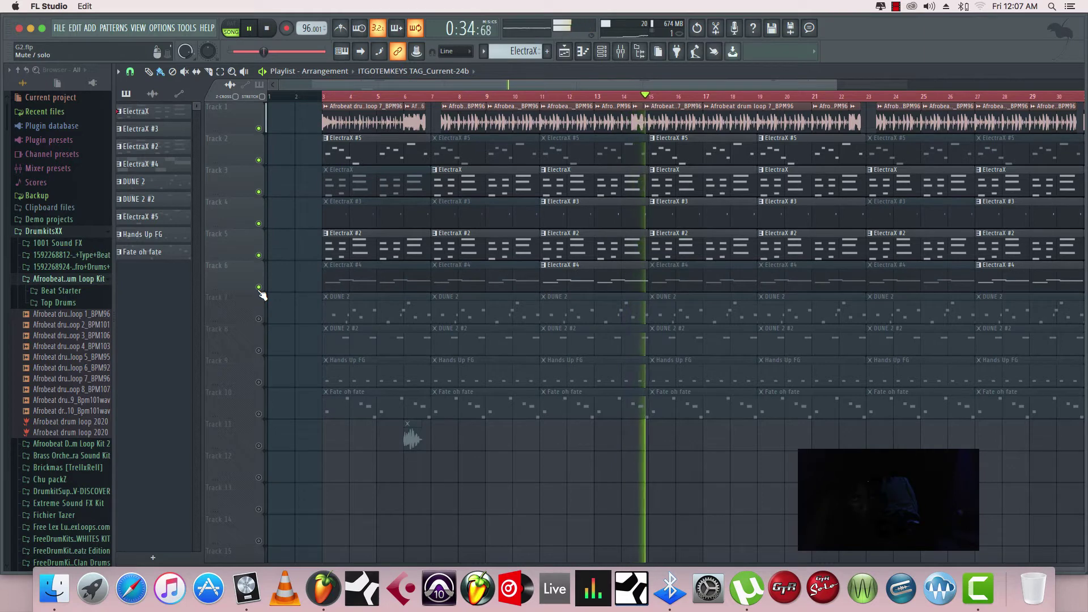
pyautogui.click(259, 319)
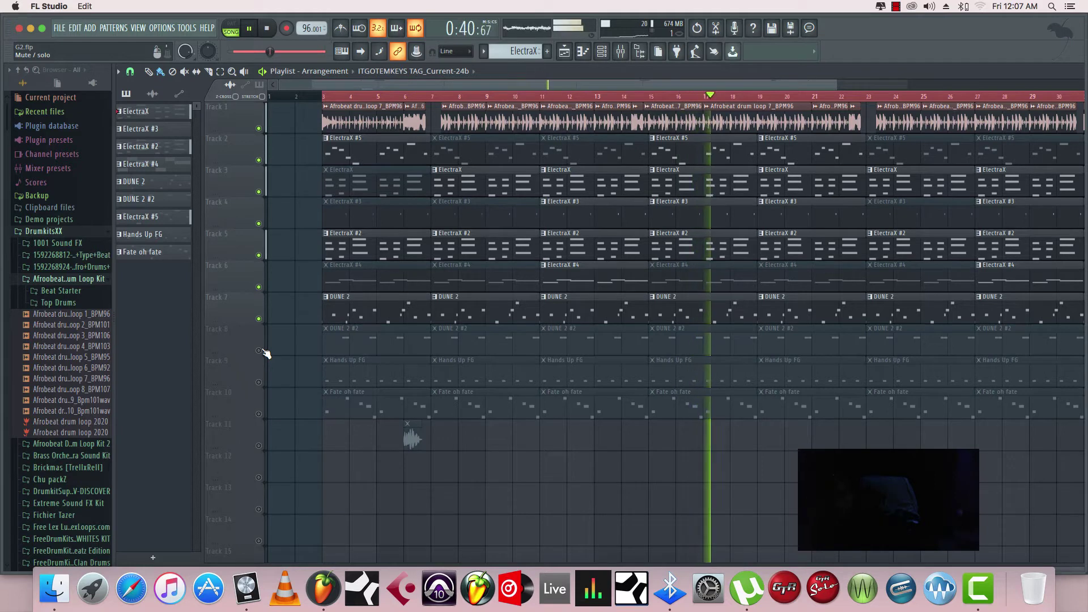
pyautogui.click(258, 350)
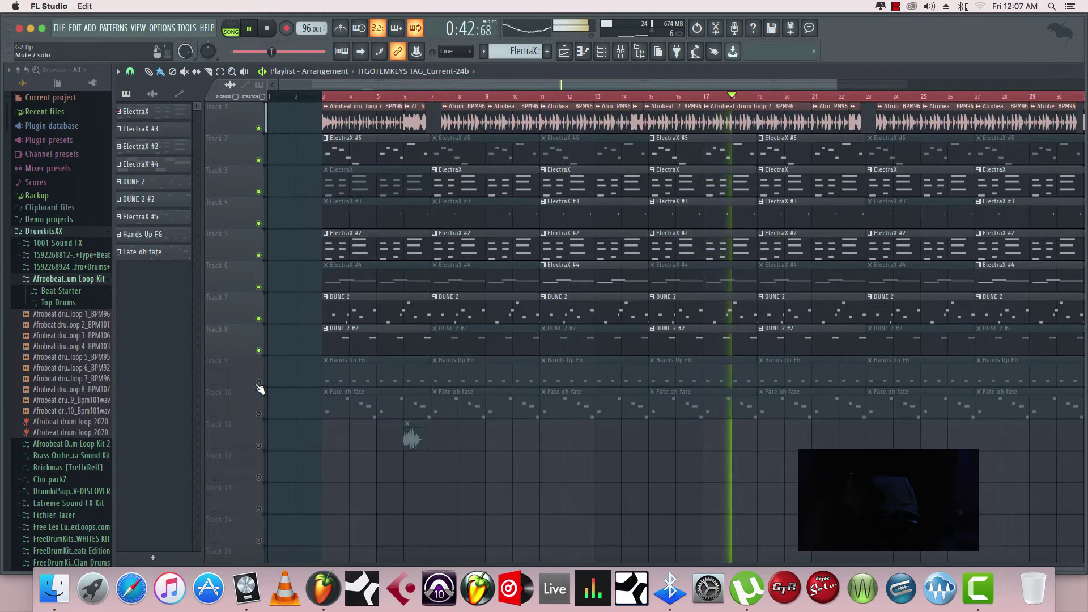
pyautogui.click(258, 382)
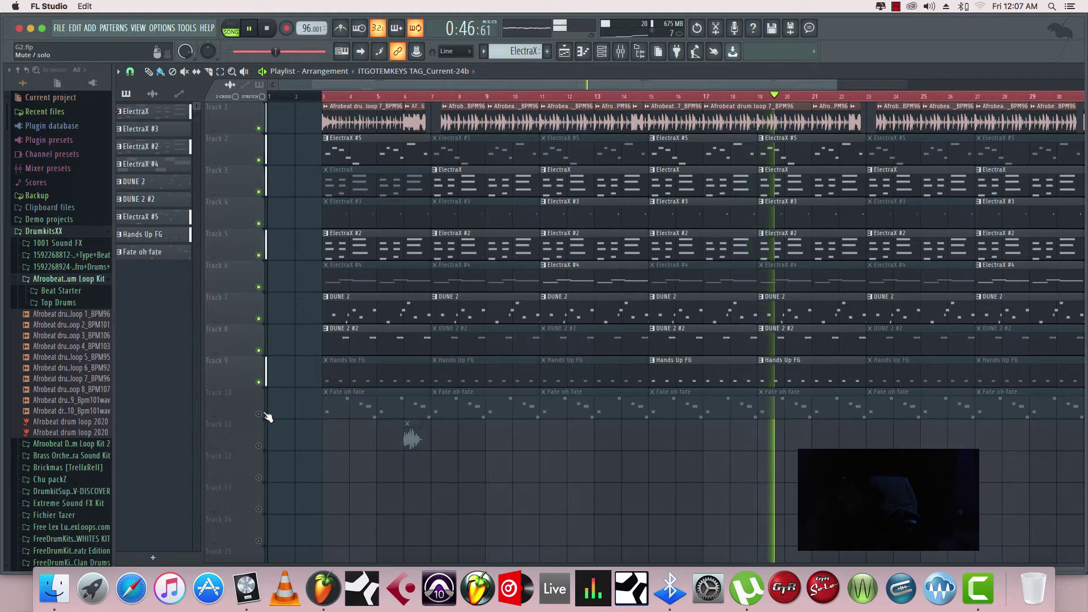
pyautogui.press('space')
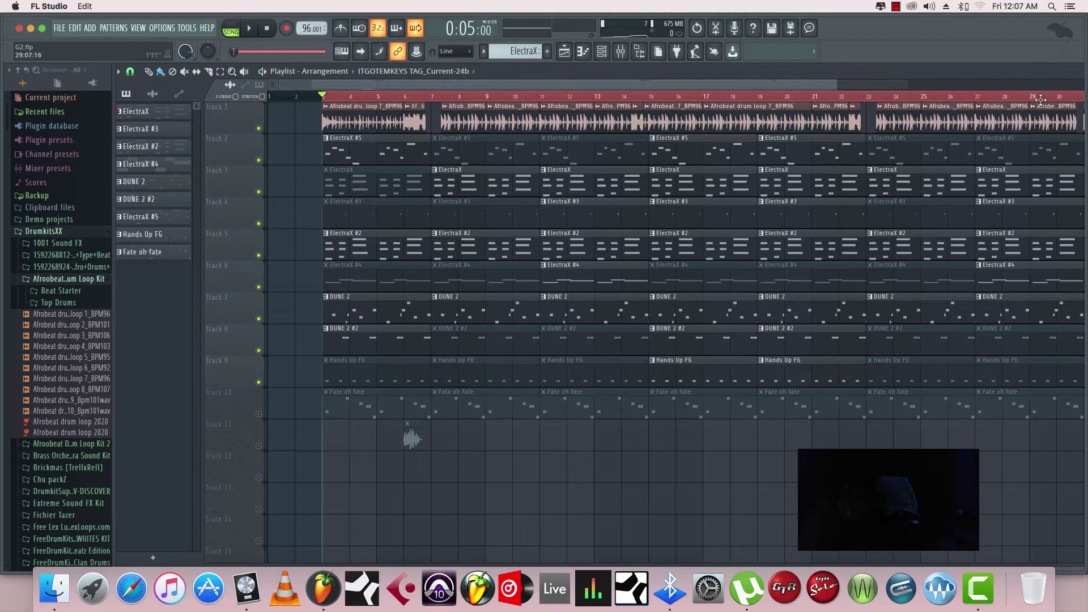
# Step: Clear the playlist's time selection and play the song from about bar 22
pyautogui.click(851, 102)
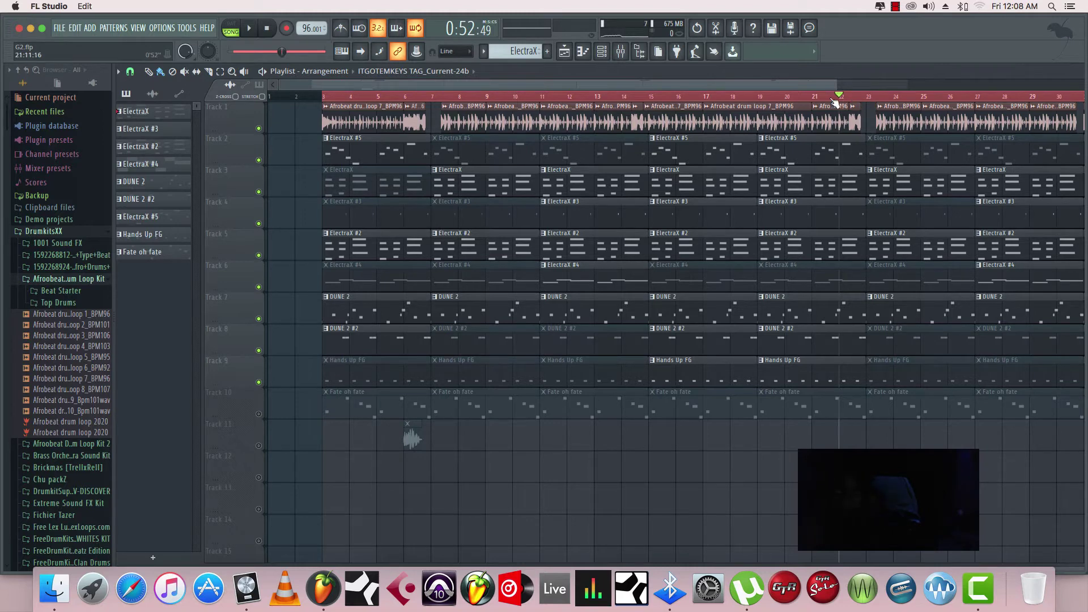
pyautogui.rightClick(833, 97)
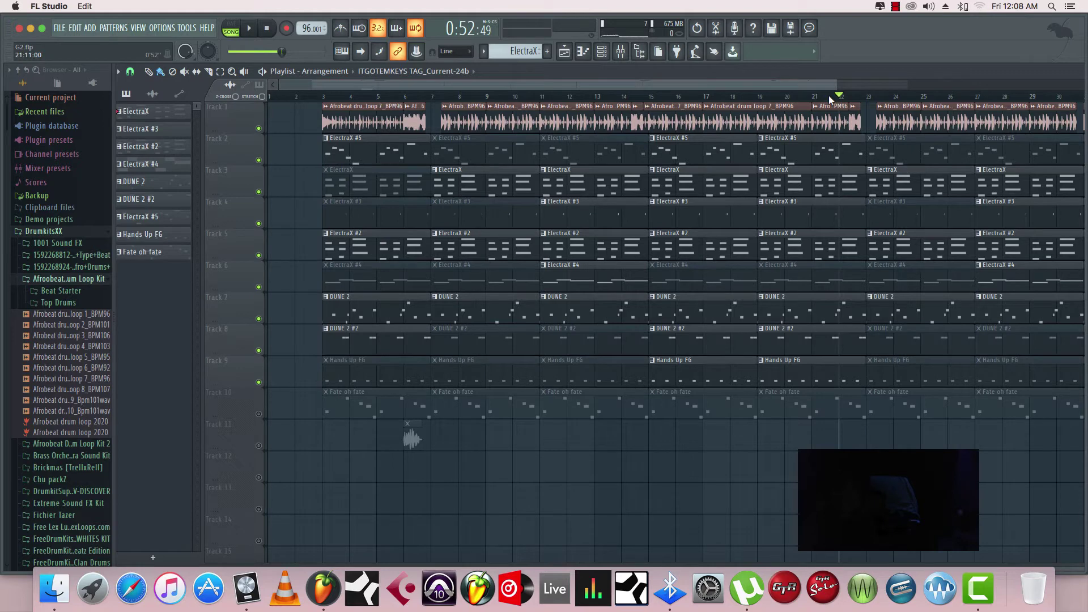
pyautogui.press('space')
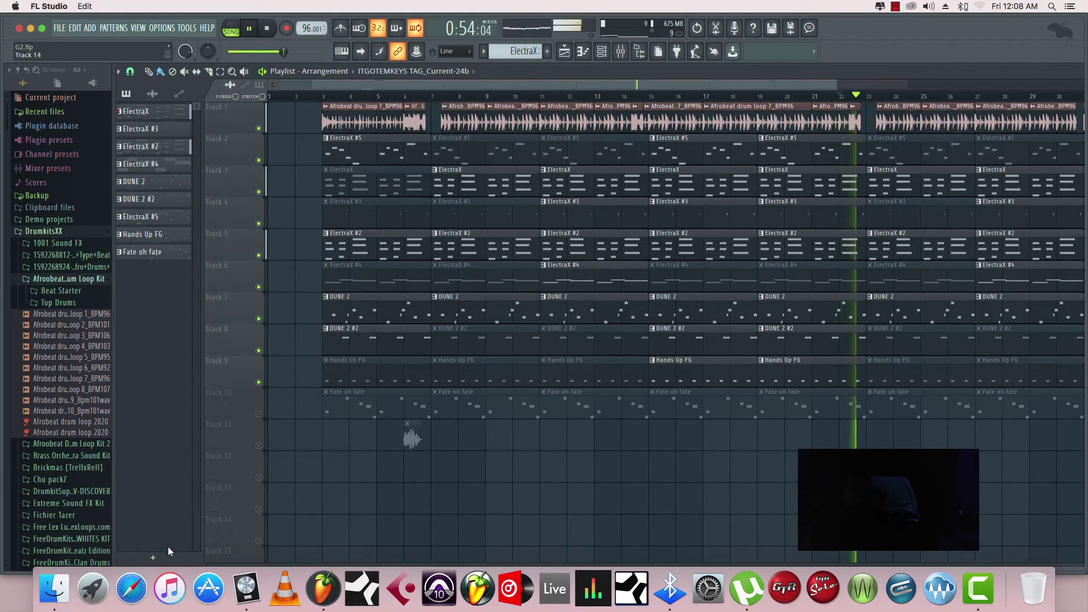
# Step: Unmute Track 10 with the Fate oh fate clips during playback, and stop the song
pyautogui.click(258, 414)
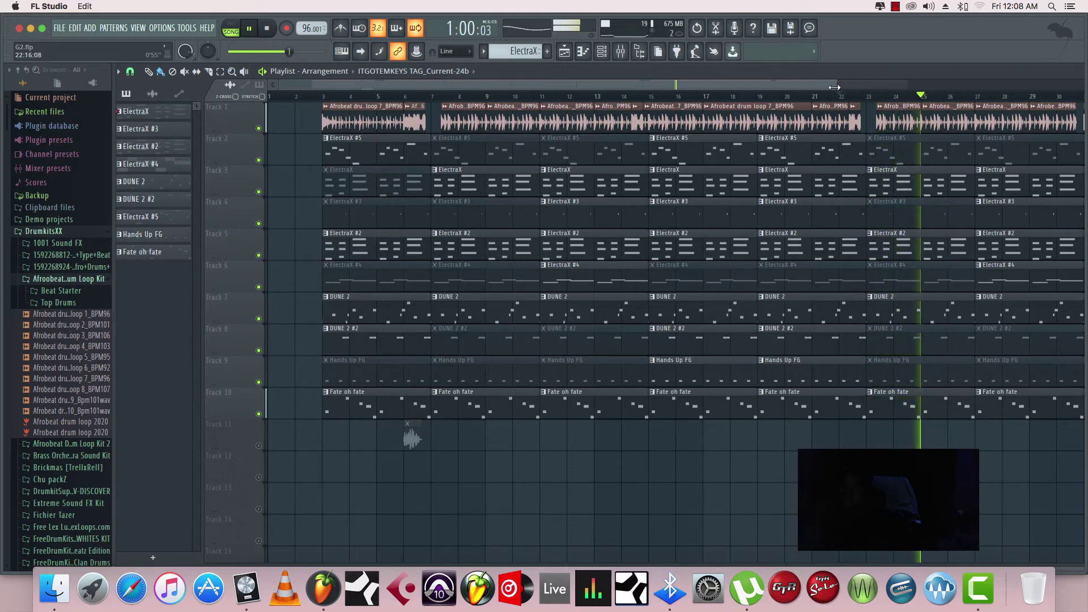
pyautogui.moveTo(835, 87); pyautogui.dragTo(1051, 87)
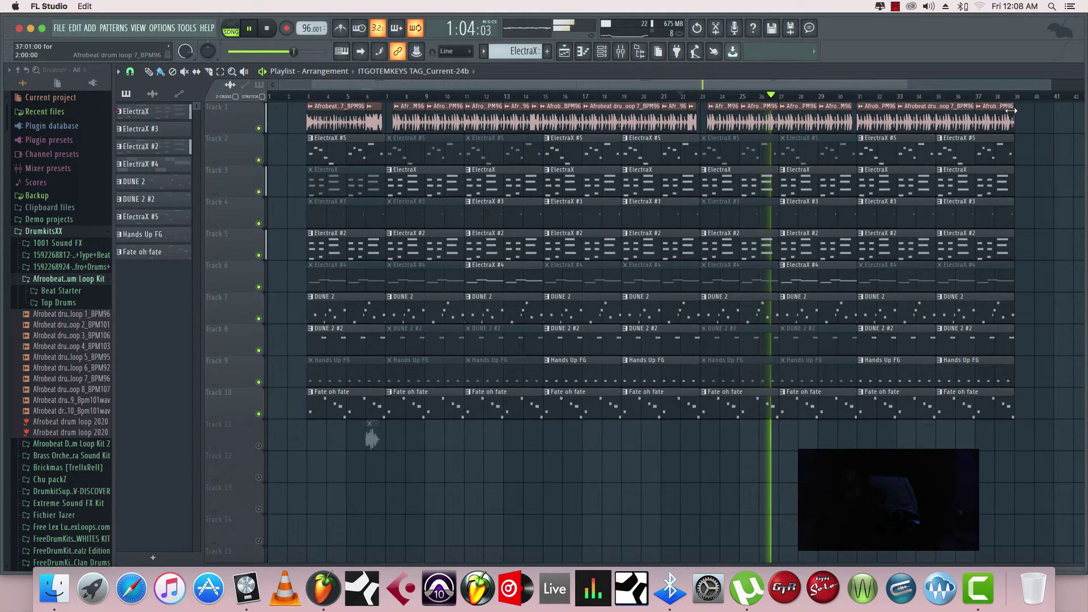
pyautogui.press('space')
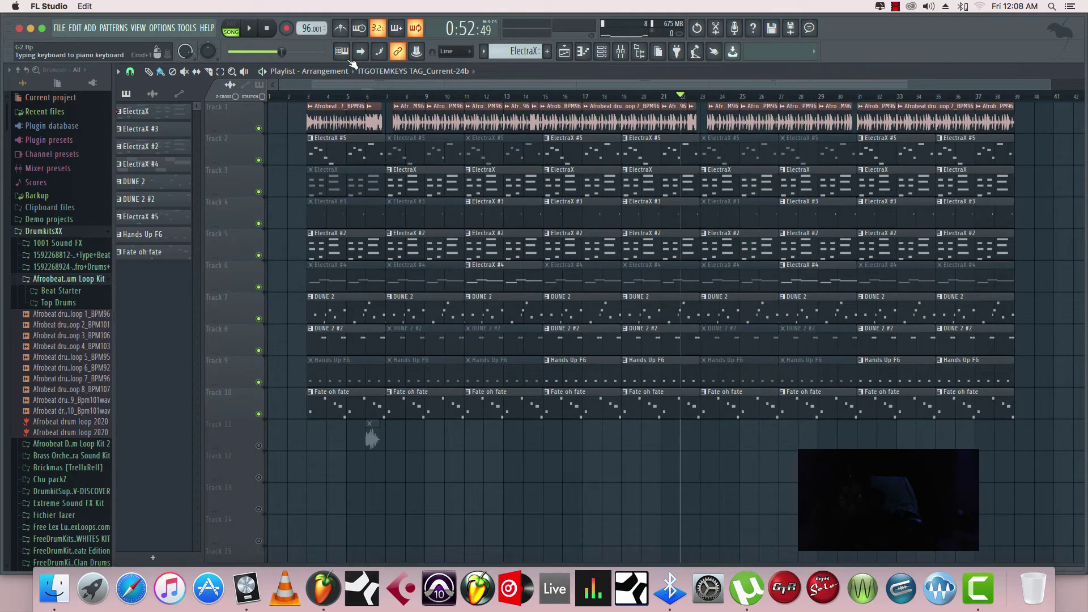
# Step: Play the arrangement from about bar 2 and unmute Track 11 with the audio tag clip
pyautogui.click(291, 98)
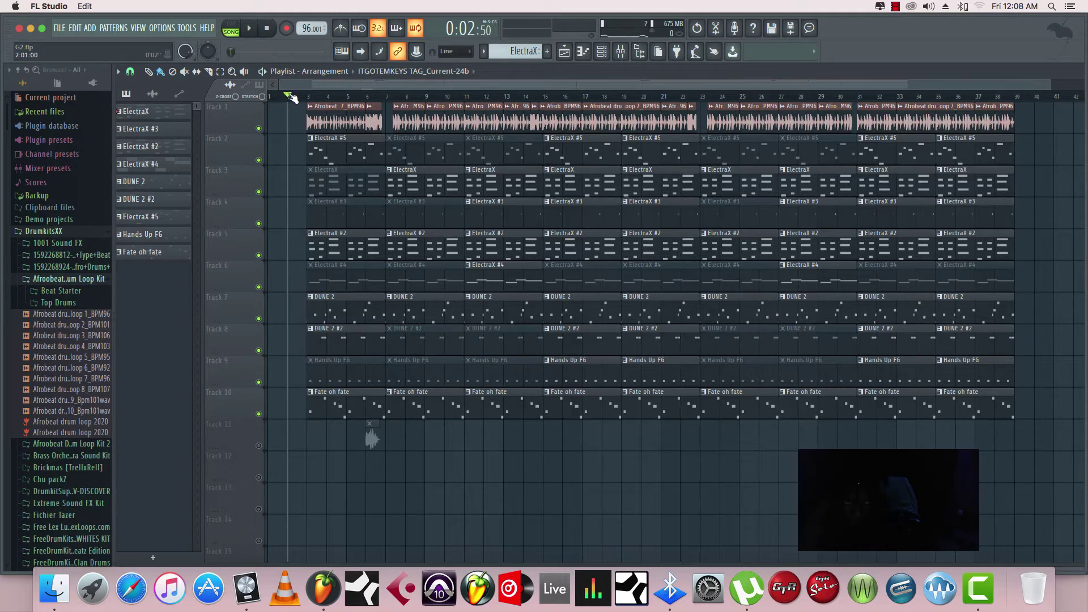
pyautogui.click(252, 28)
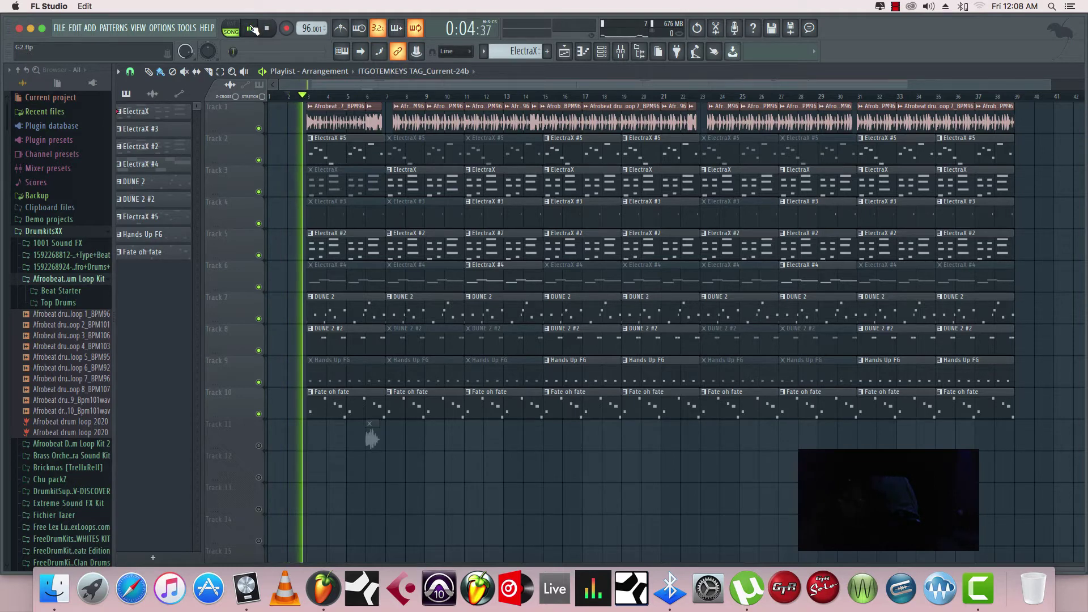
pyautogui.click(239, 429)
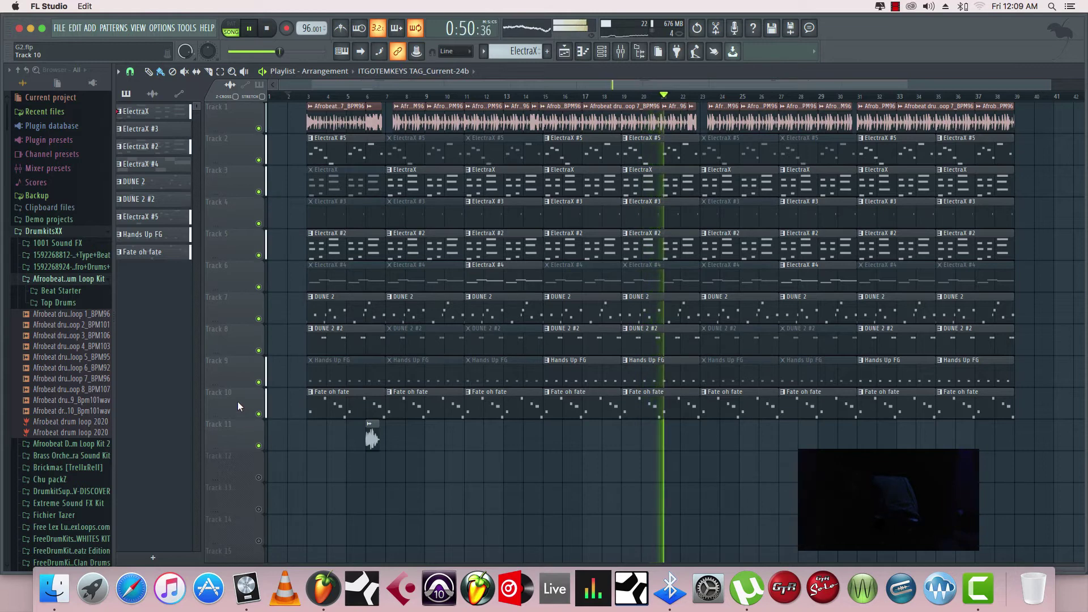
# Step: Compare the beat with and without the Track 1 drum loop by repeatedly muting and unmuting it during playback
pyautogui.click(259, 130)
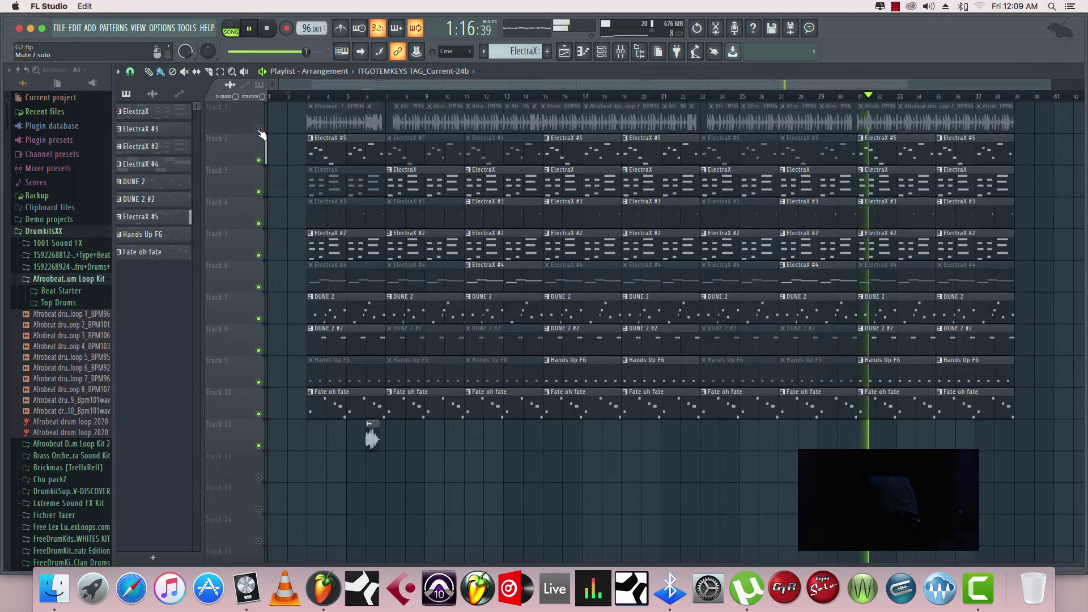
pyautogui.click(259, 130)
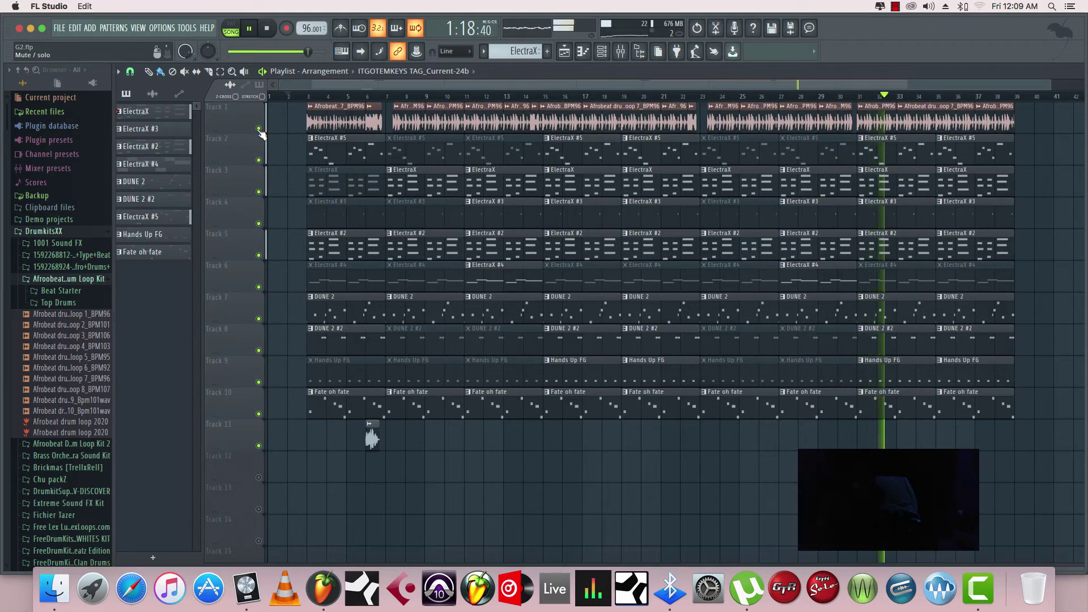
pyautogui.click(259, 130)
pyautogui.click(259, 129)
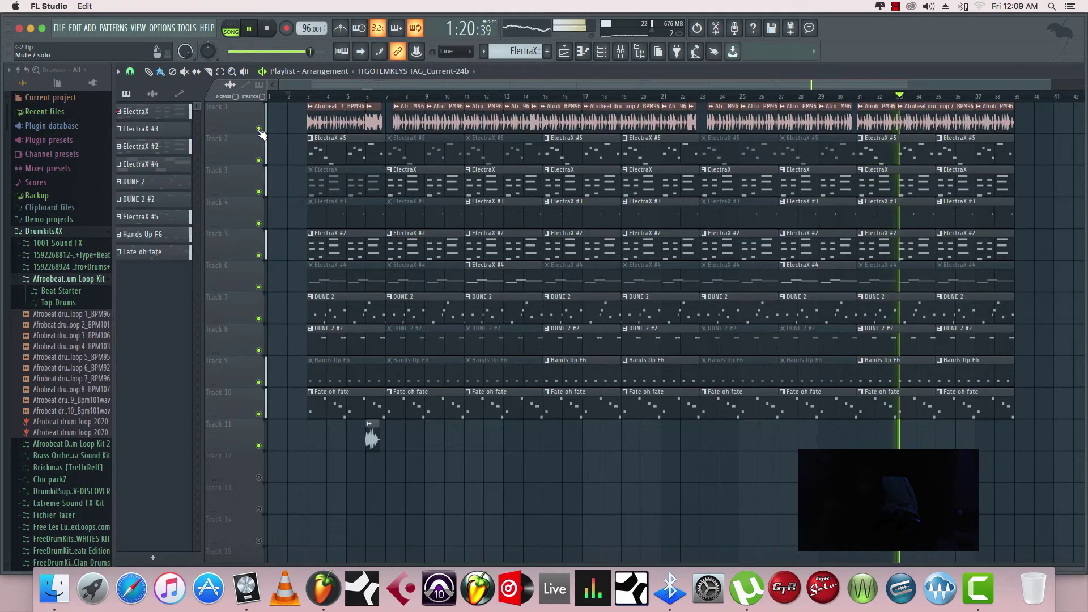
pyautogui.click(259, 130)
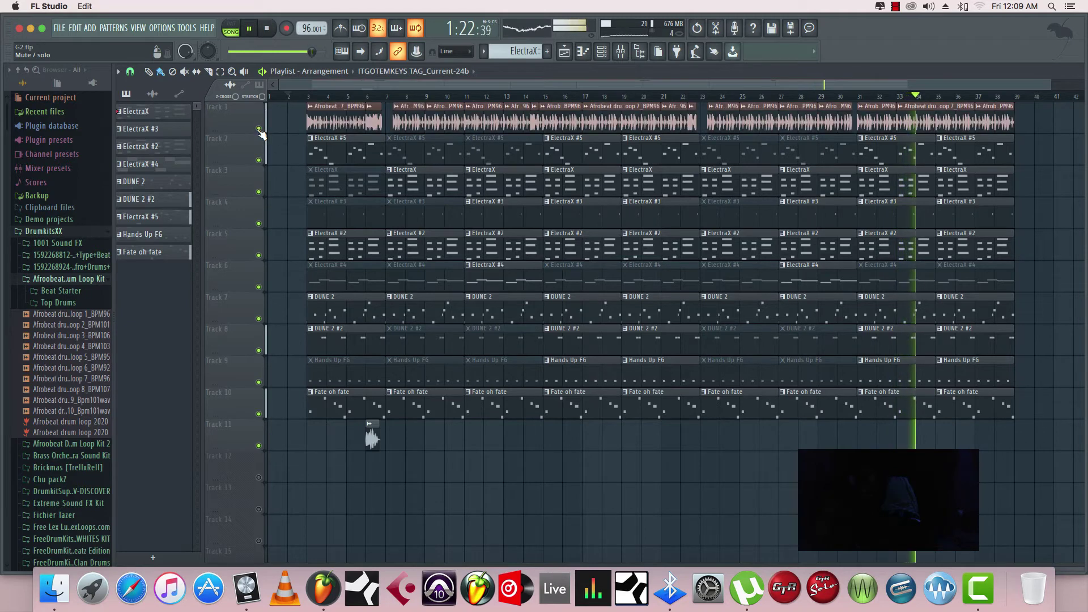
pyautogui.click(259, 130)
pyautogui.click(259, 130)
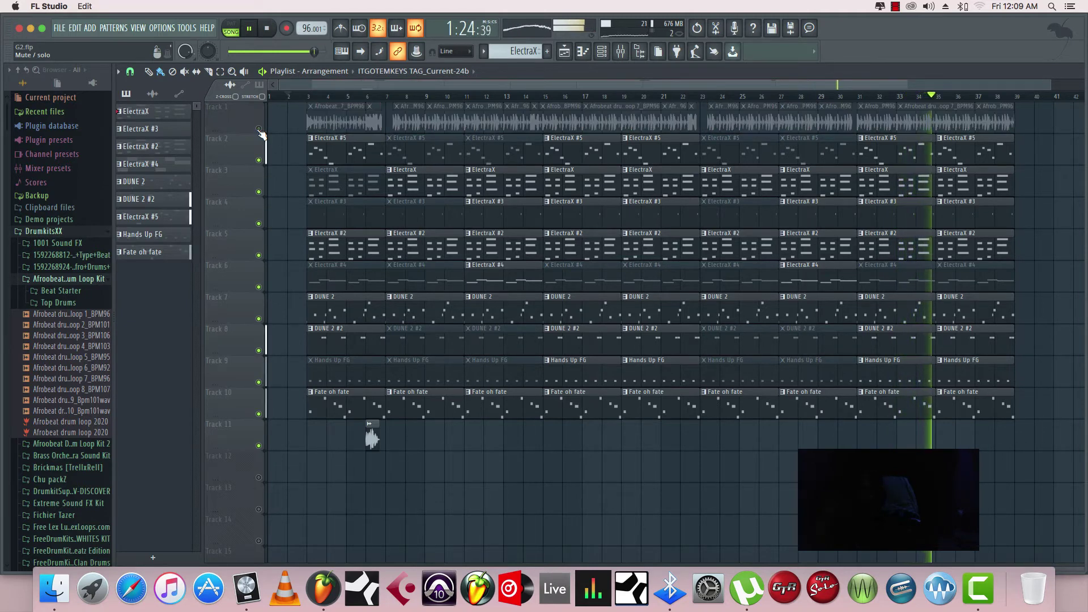
pyautogui.click(259, 129)
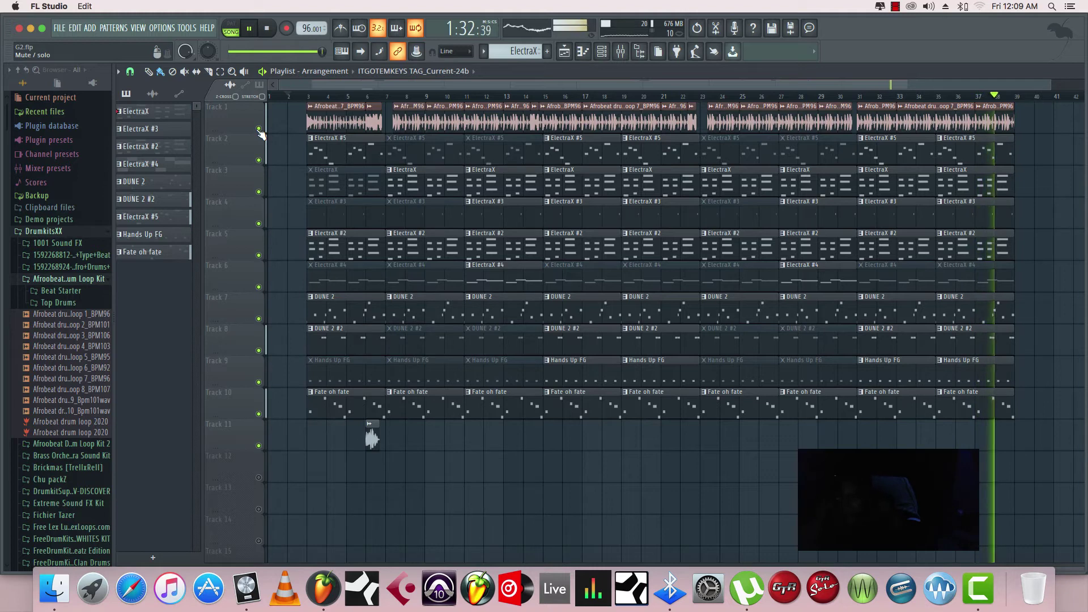
pyautogui.press('space')
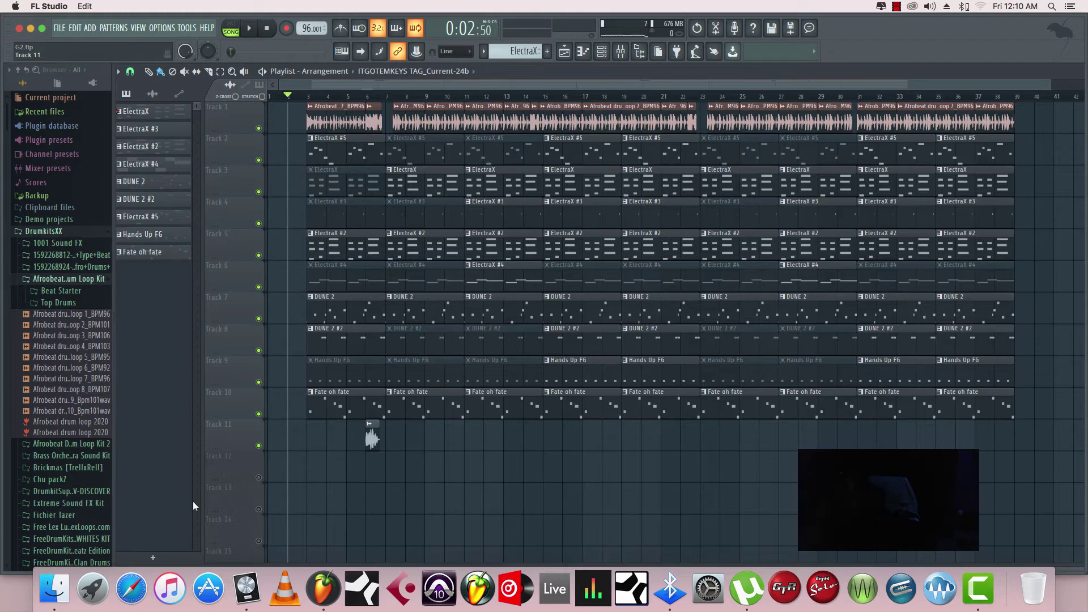
# Step: Switch to Logic Pro X and briefly play the Untitled 9 project from near its start
pyautogui.click(241, 592)
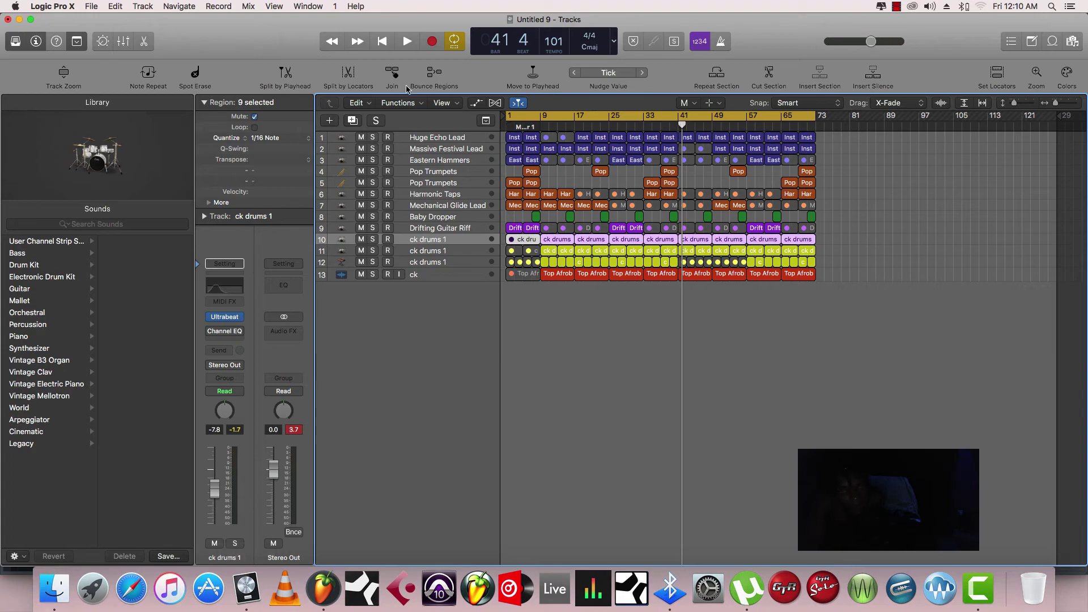
pyautogui.click(407, 41)
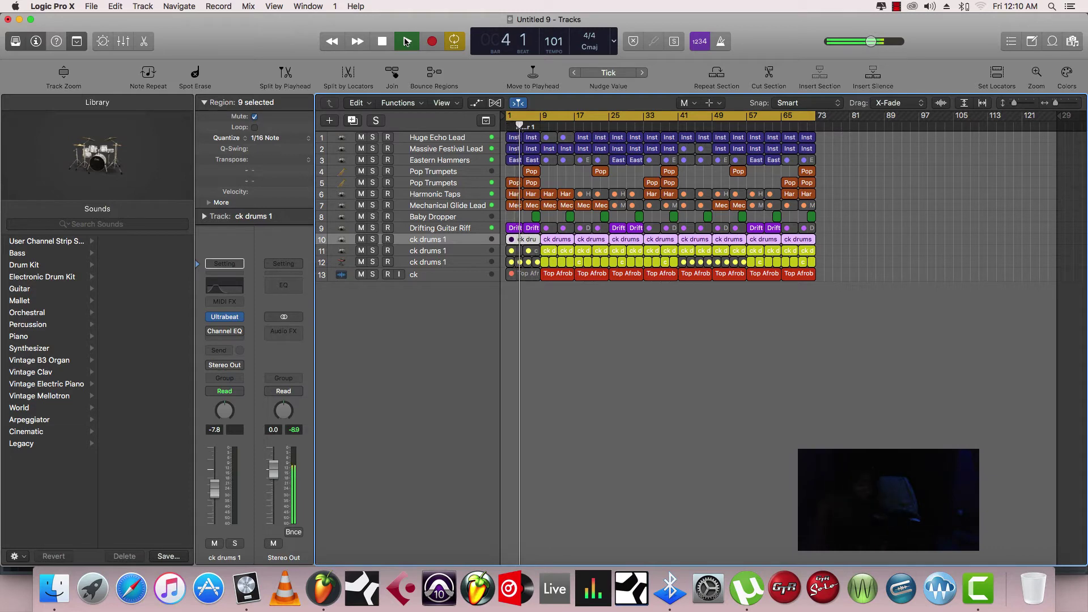
pyautogui.press('space')
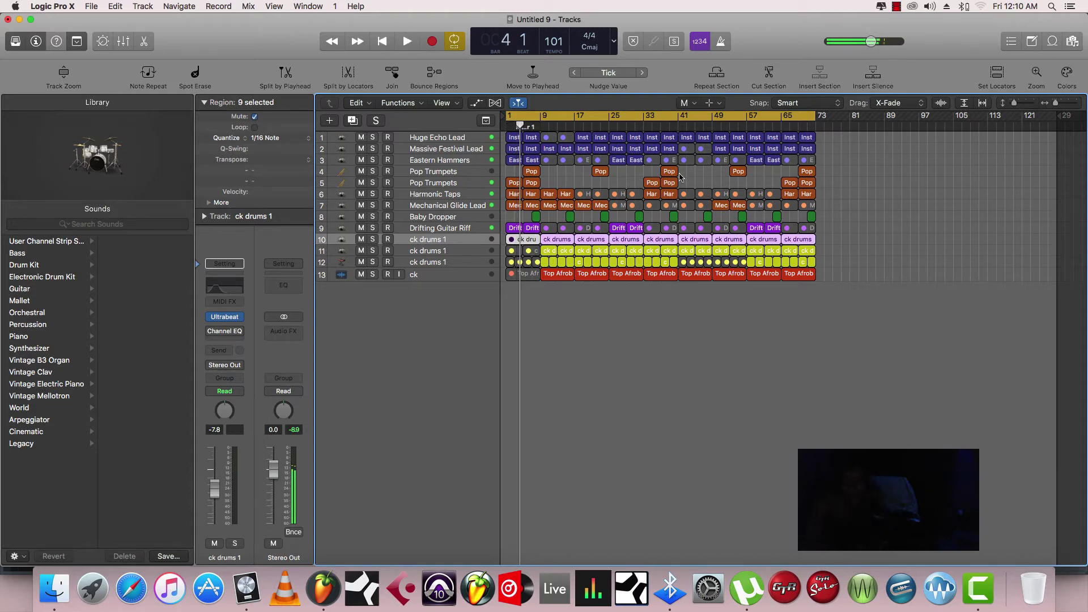
# Step: Find the ITGOTEMKEYS TAG_Current-24b audio file and add it on a new track below the ck track, around bar 7
pyautogui.click(1049, 7)
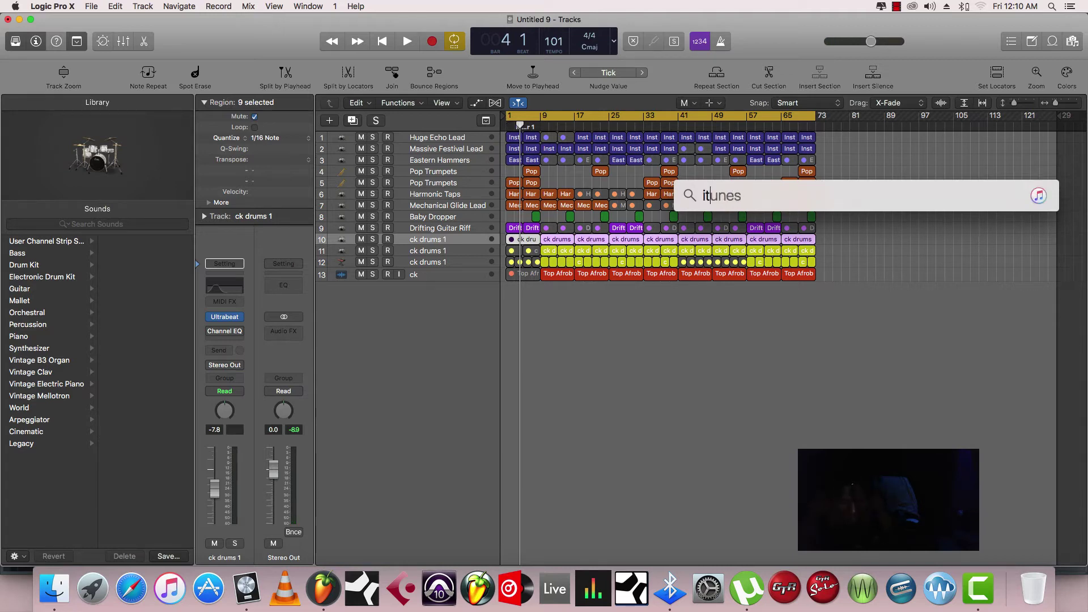
pyautogui.write('itgot')
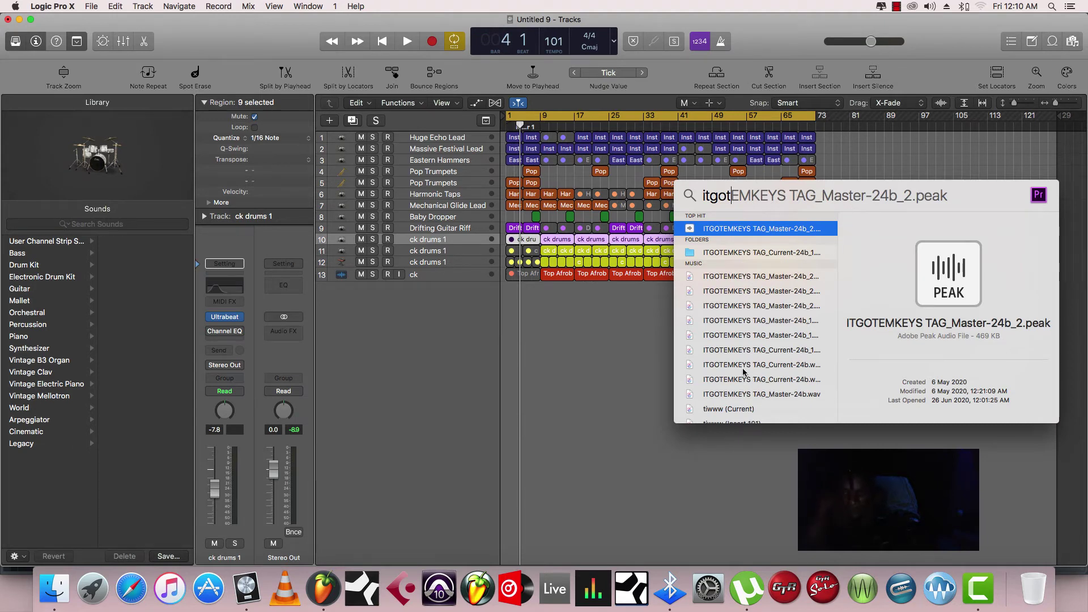
pyautogui.moveTo(741, 380); pyautogui.dragTo(534, 290)
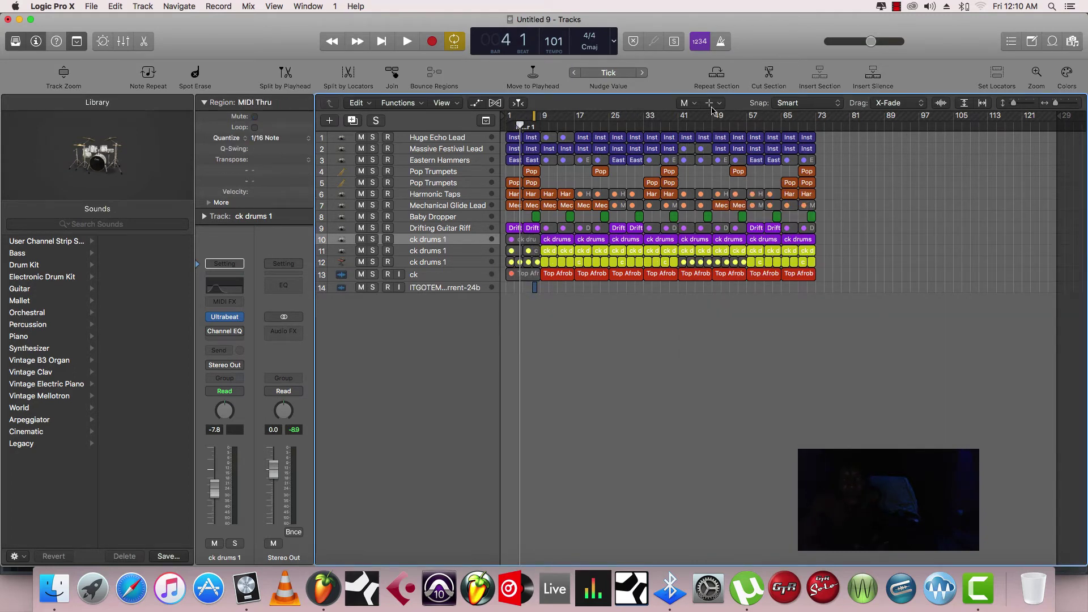
# Step: Switch the primary tool from Mute to Pointer, and move the ITGOTEMKEYS tag region to just before bar 9
pyautogui.click(690, 101)
pyautogui.click(702, 114)
pyautogui.press('super+a')
pyautogui.click(715, 357)
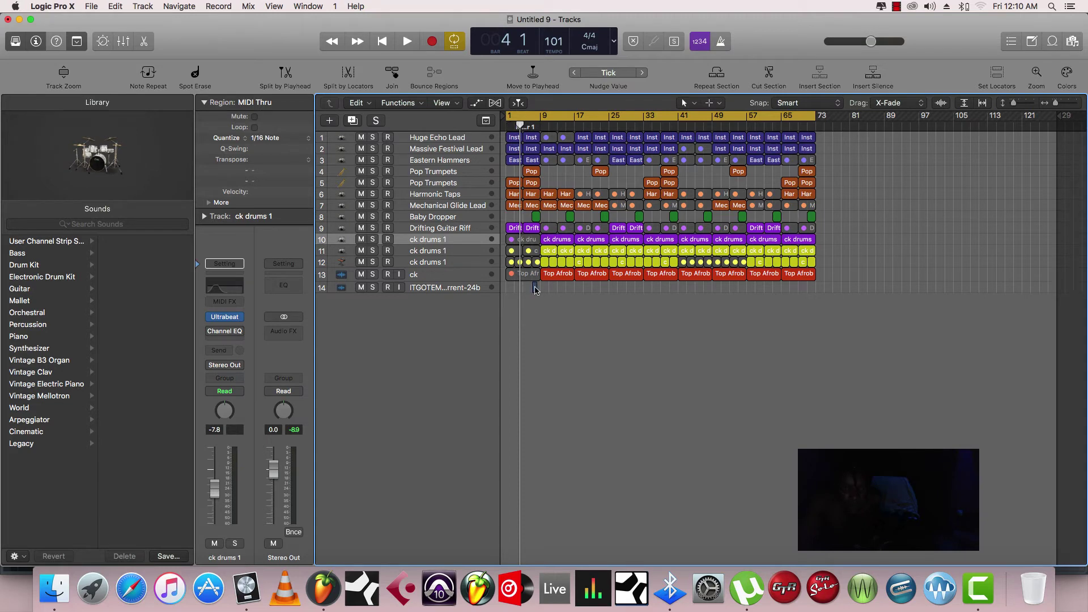
pyautogui.moveTo(535, 290); pyautogui.dragTo(539, 290)
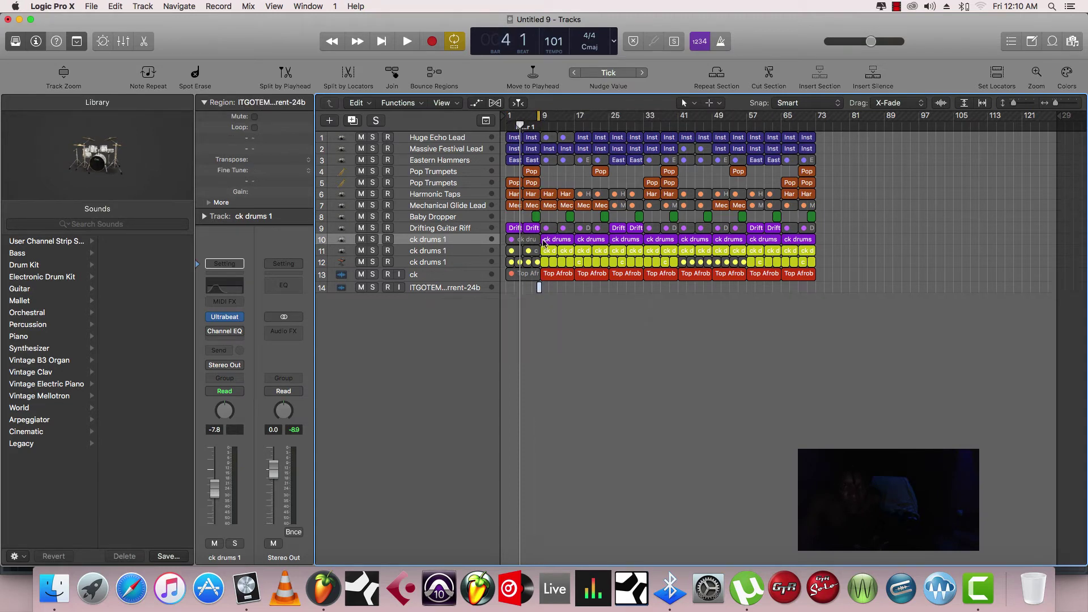
# Step: Play the section leading into the tag region, and continue playback with all regions selected so the cycle spans the whole arrangement
pyautogui.press('space')
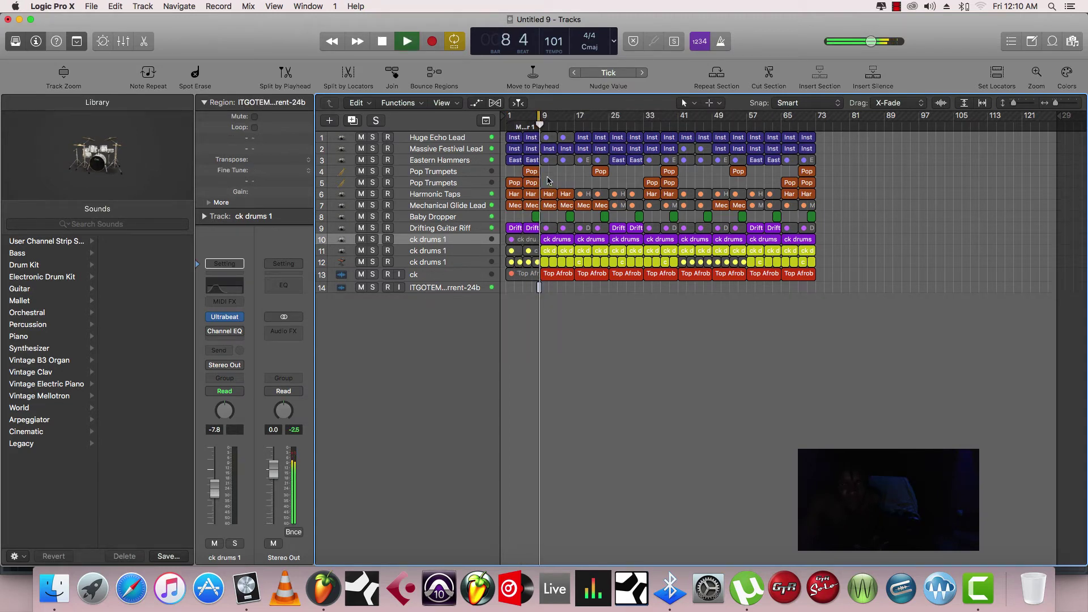
pyautogui.press('super+a')
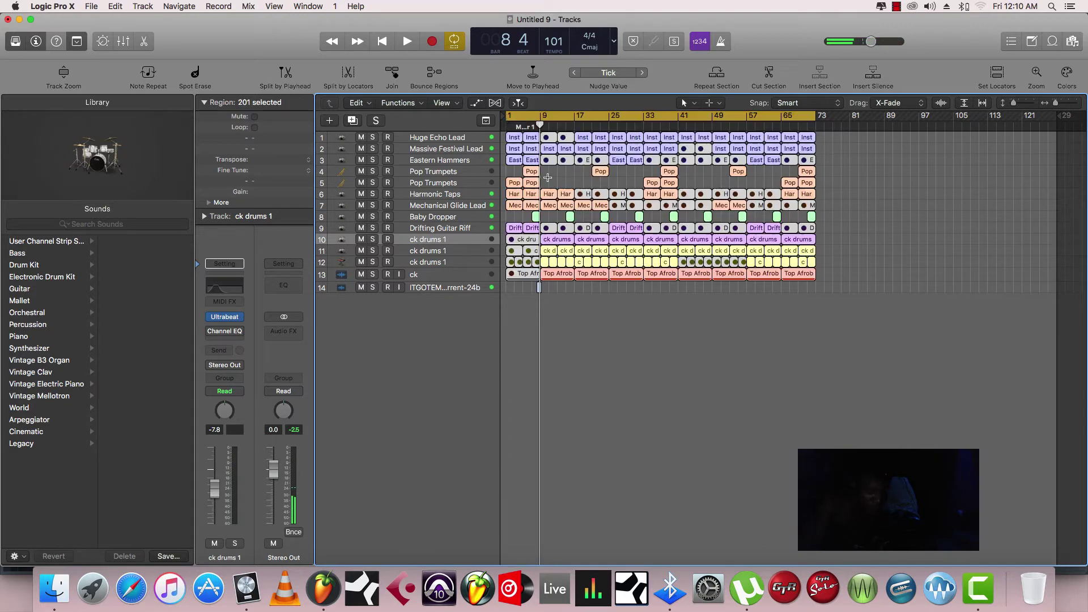
pyautogui.press('space')
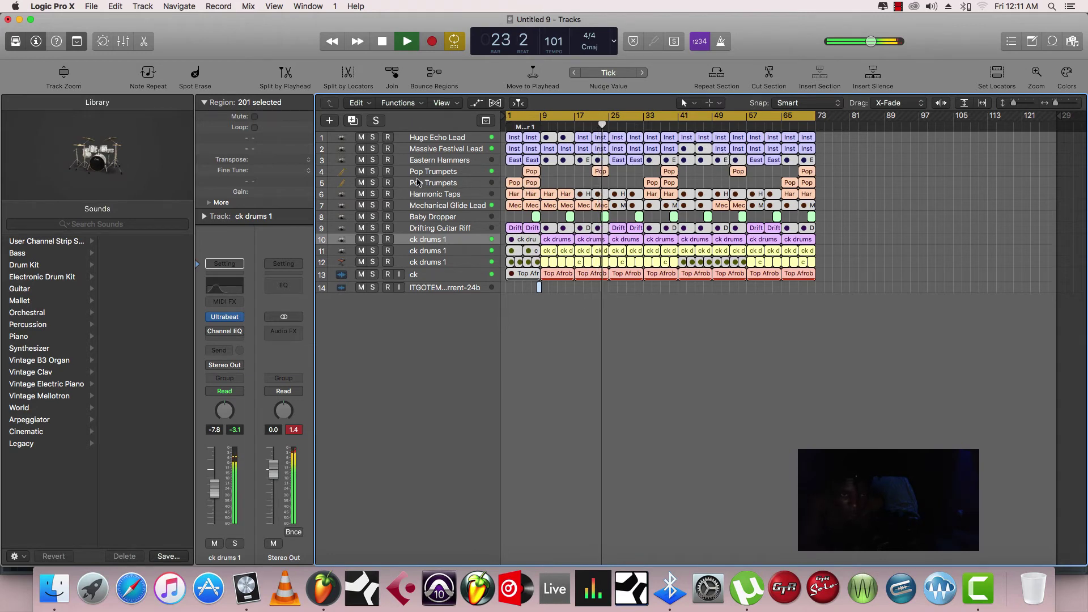
# Step: Briefly solo the track 4 Pop Trumpets during playback, and solo Huge Echo Lead and Massive Festival Lead with taller tracks
pyautogui.click(374, 171)
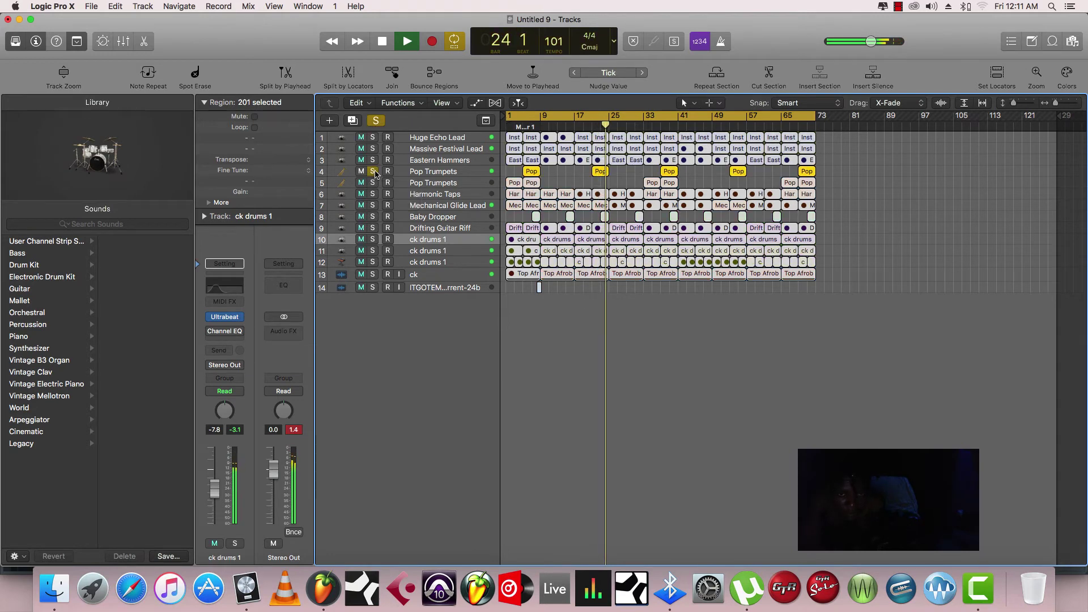
pyautogui.click(373, 171)
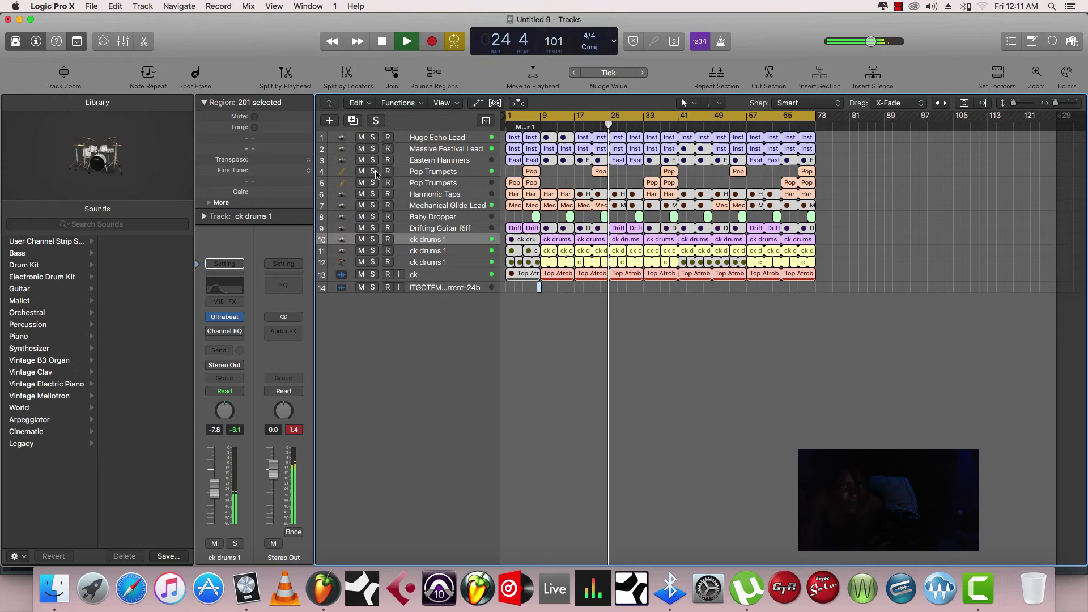
pyautogui.click(373, 137)
pyautogui.click(372, 148)
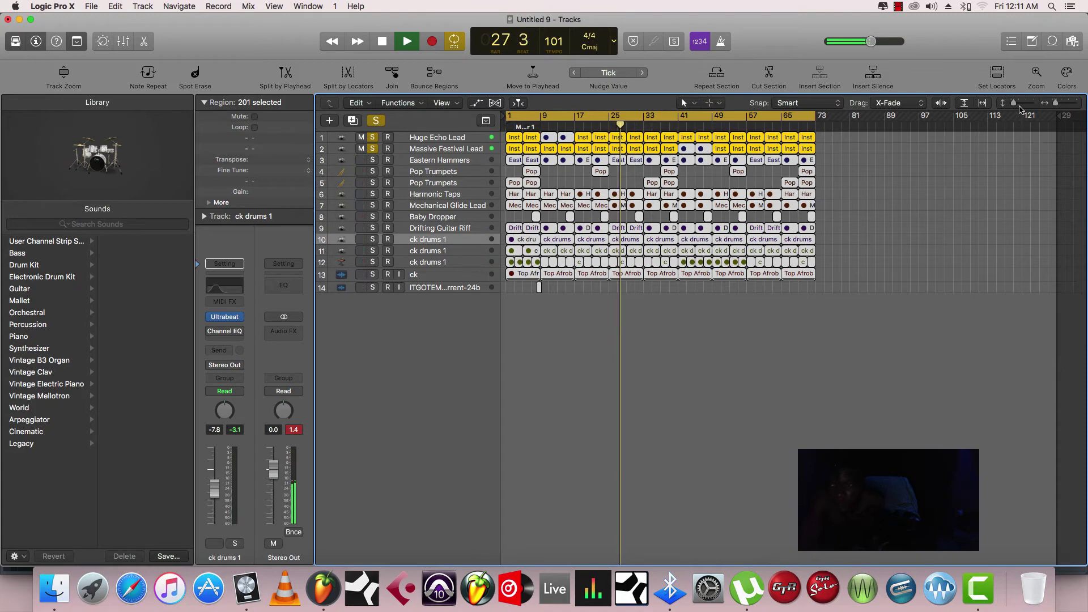
pyautogui.moveTo(1013, 105)
pyautogui.mouseDown()
pyautogui.moveTo(1025, 106)
pyautogui.moveTo(1016, 107)
pyautogui.mouseUp()
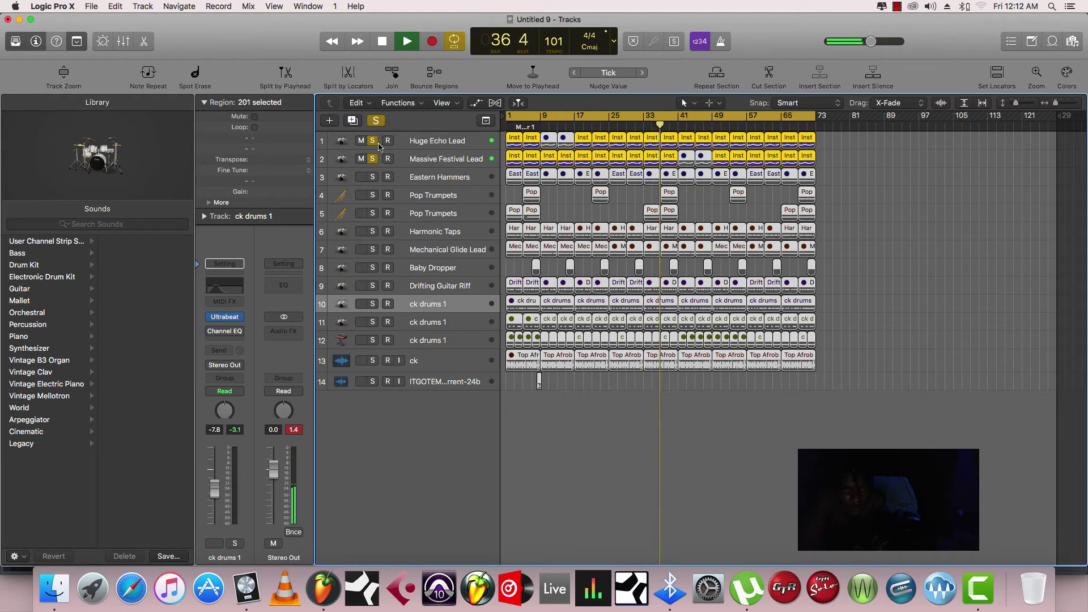
# Step: Also solo Eastern Hammers, both Pop Trumpets, Harmonic Taps and Mechanical Glide Lead, and clear all solos to hear the full mix
pyautogui.click(372, 176)
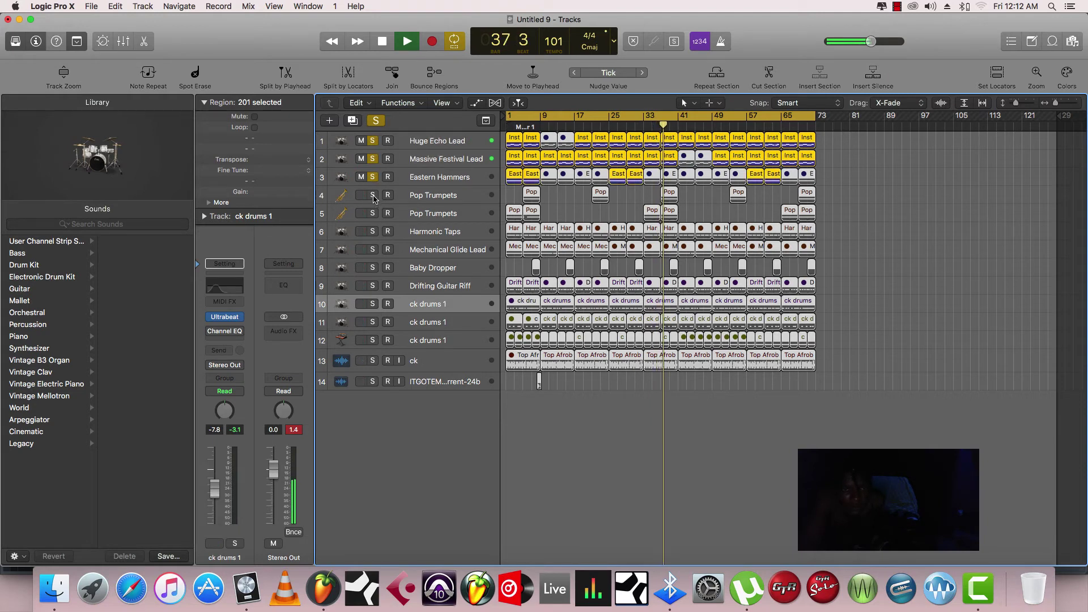
pyautogui.click(373, 196)
pyautogui.click(372, 232)
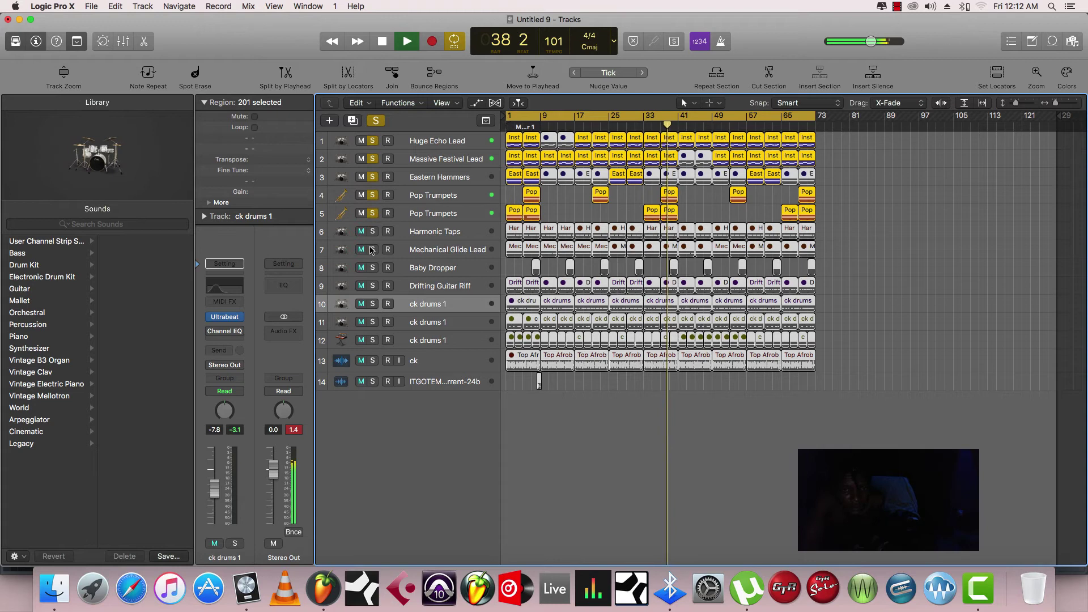
pyautogui.click(372, 249)
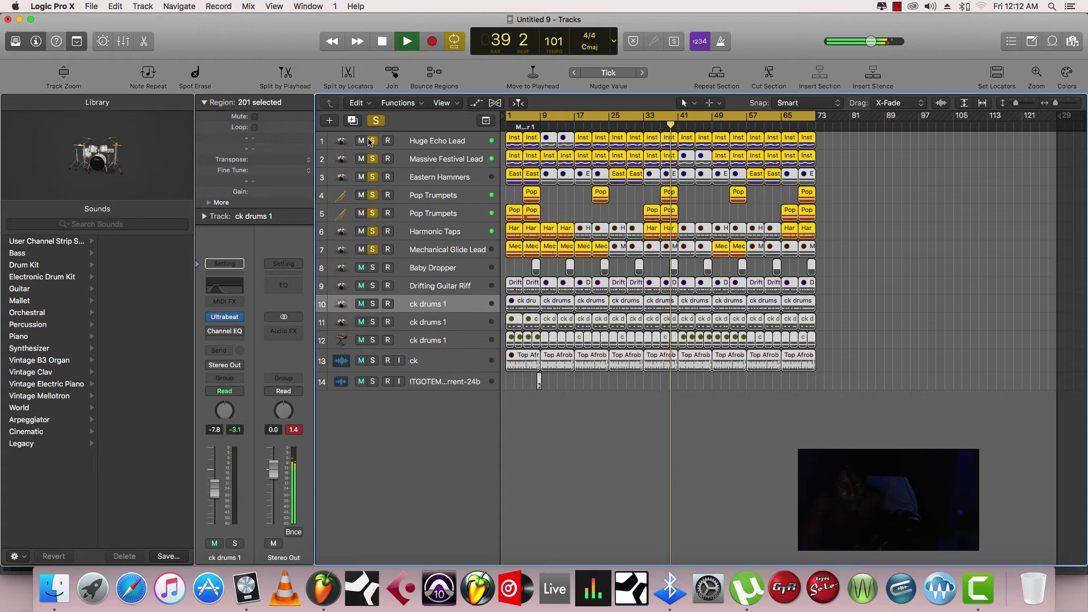
pyautogui.click(377, 121)
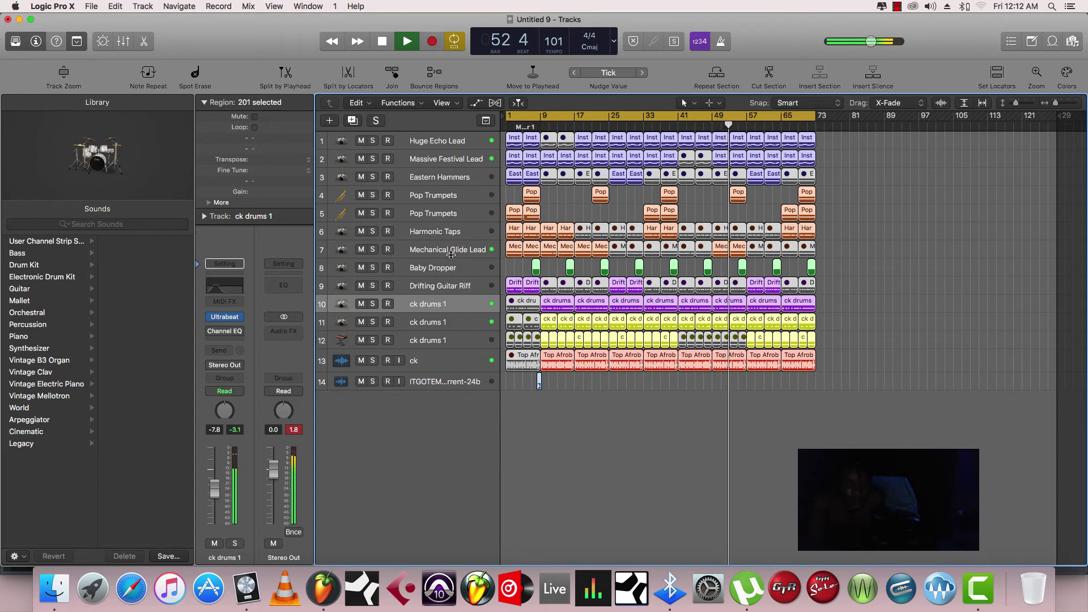
# Step: Select the track 4 Pop Trumpets, stop playback and return the playhead to bar 1
pyautogui.click(448, 195)
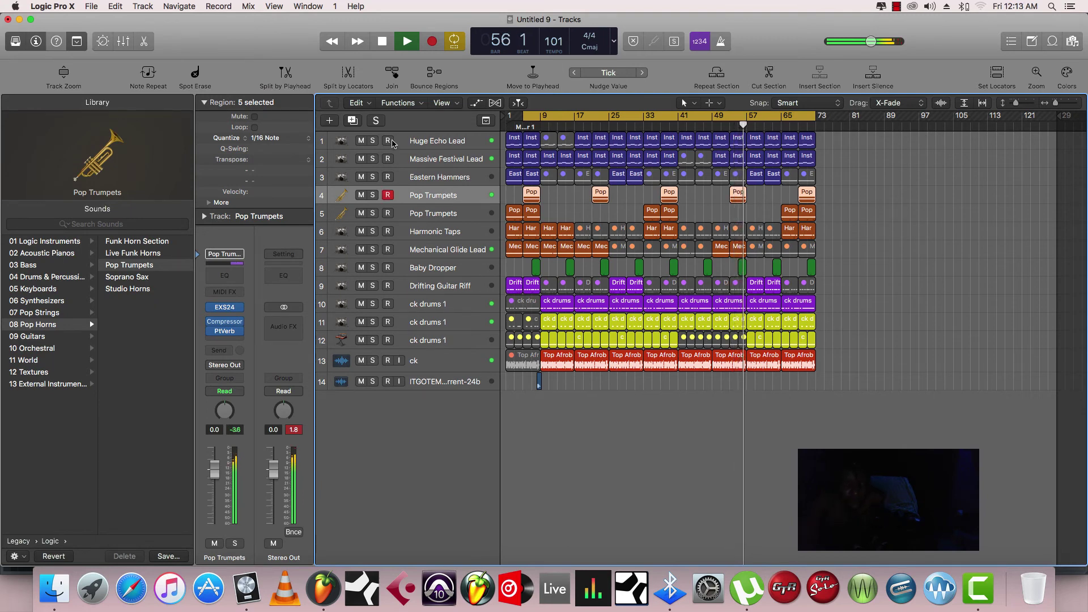
pyautogui.press('space')
pyautogui.click(385, 41)
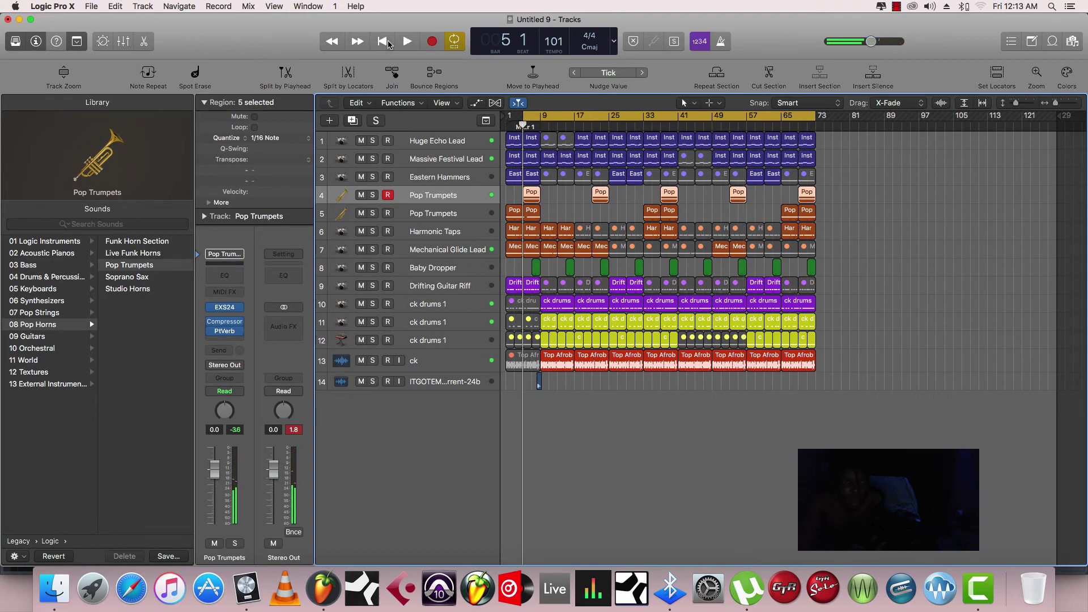
pyautogui.click(390, 44)
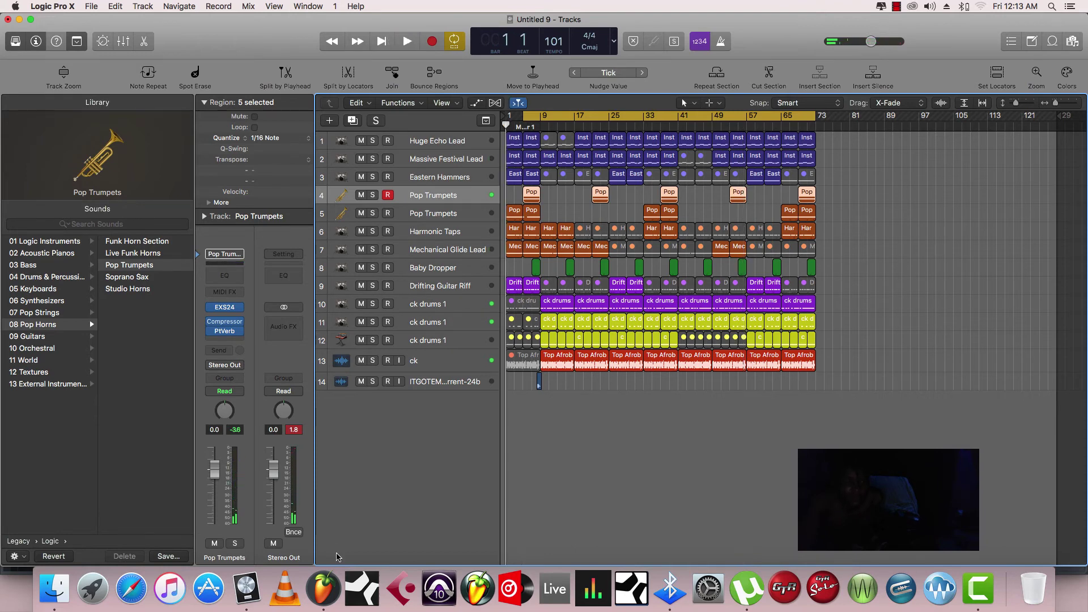
# Step: Switch to FL Studio to reset its song position to the start, and return to Logic Pro X
pyautogui.click(322, 588)
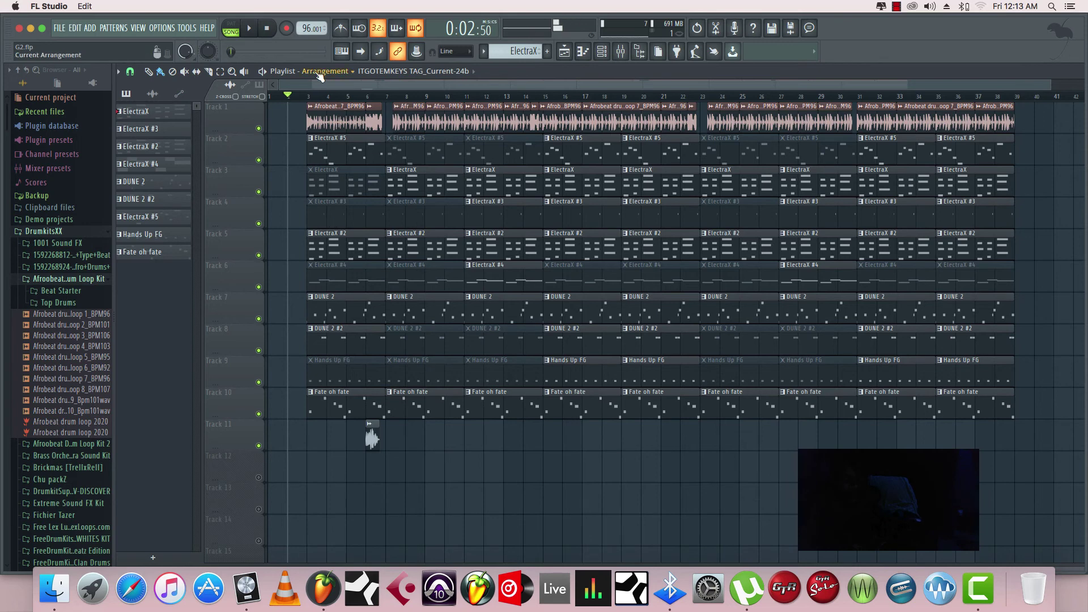
pyautogui.click(270, 34)
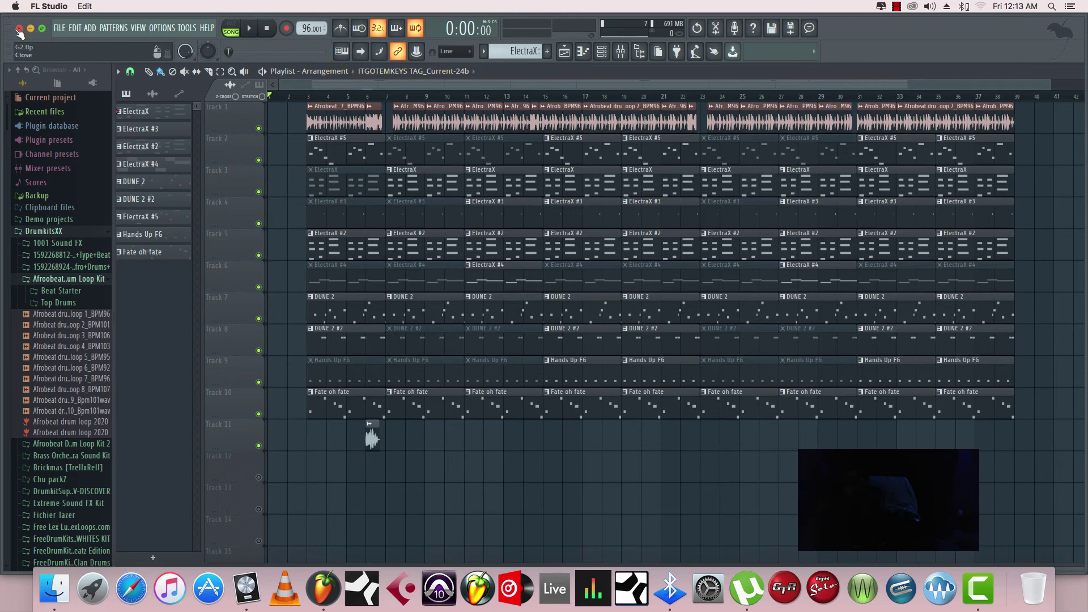
pyautogui.press('super+Tab')
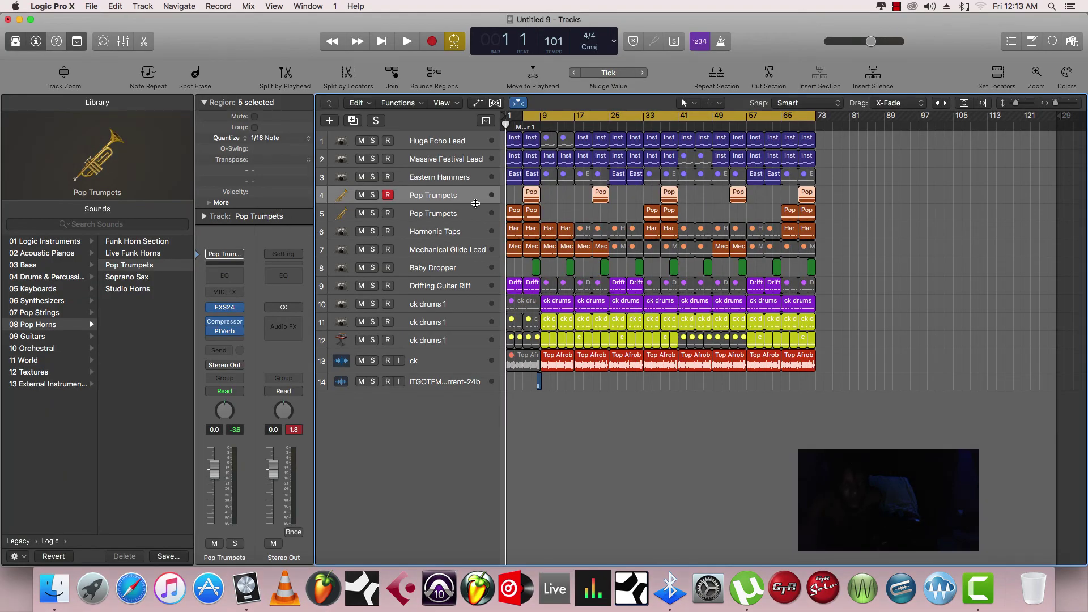
# Step: Select the track 5 Pop Trumpets and play the arrangement from the beginning to about bar 26
pyautogui.click(474, 217)
pyautogui.press('space')
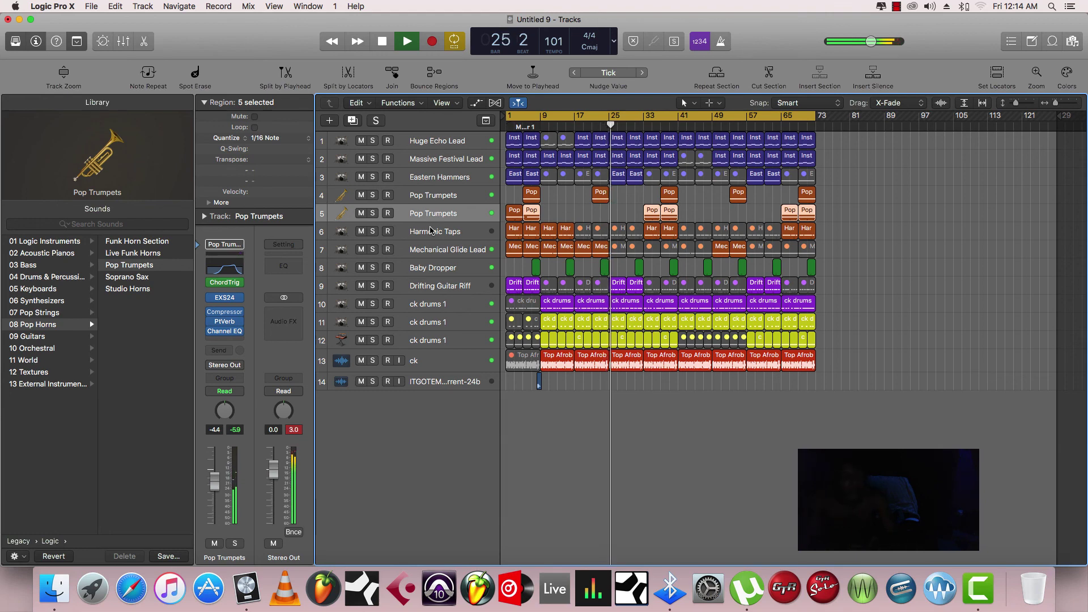
pyautogui.press('space')
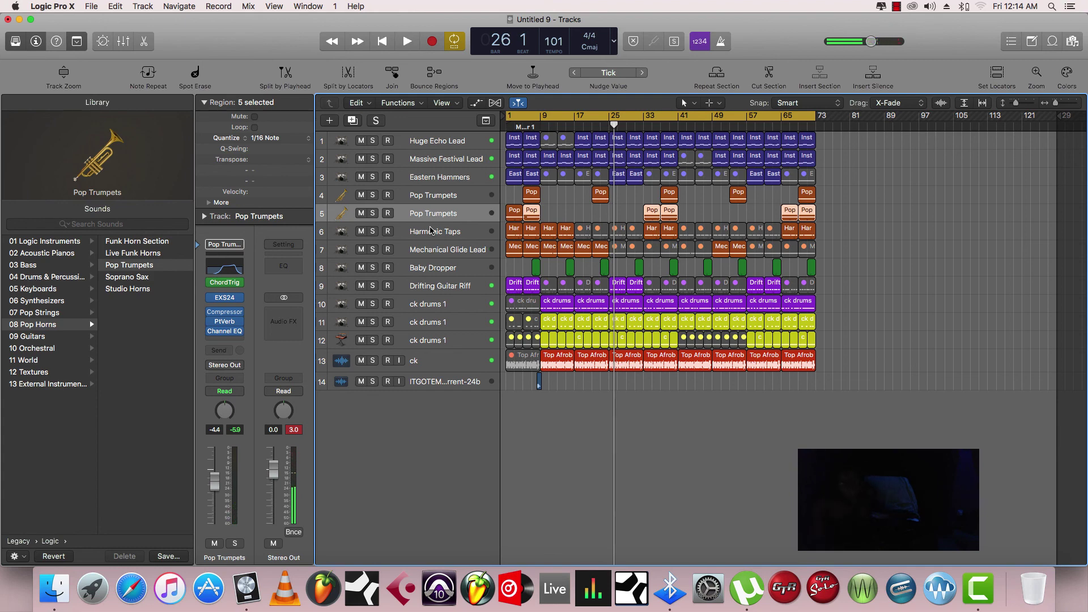
pyautogui.click(897, 7)
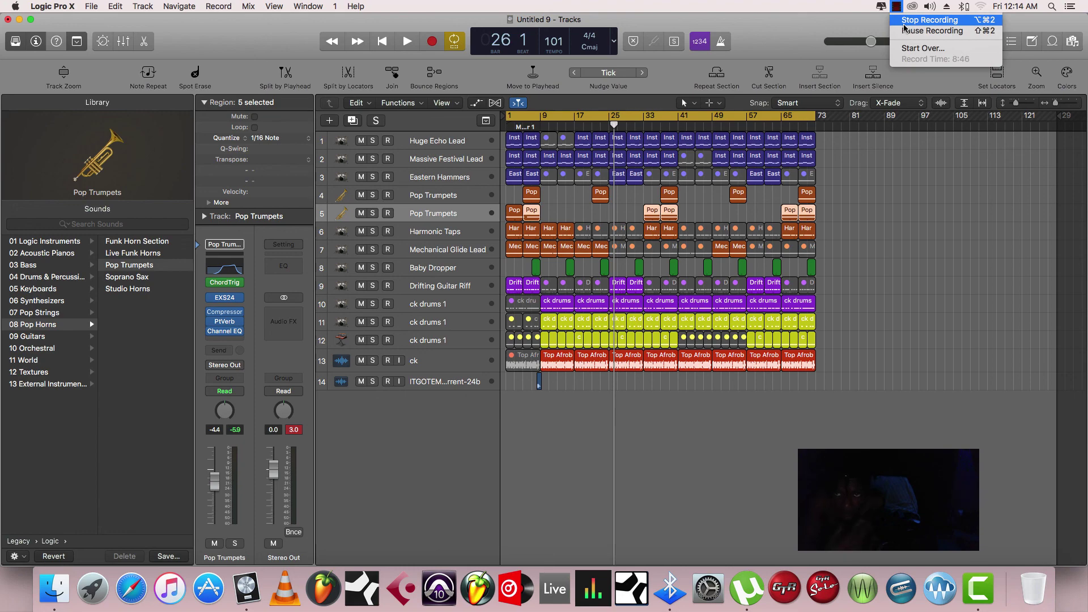
pyautogui.click(905, 25)
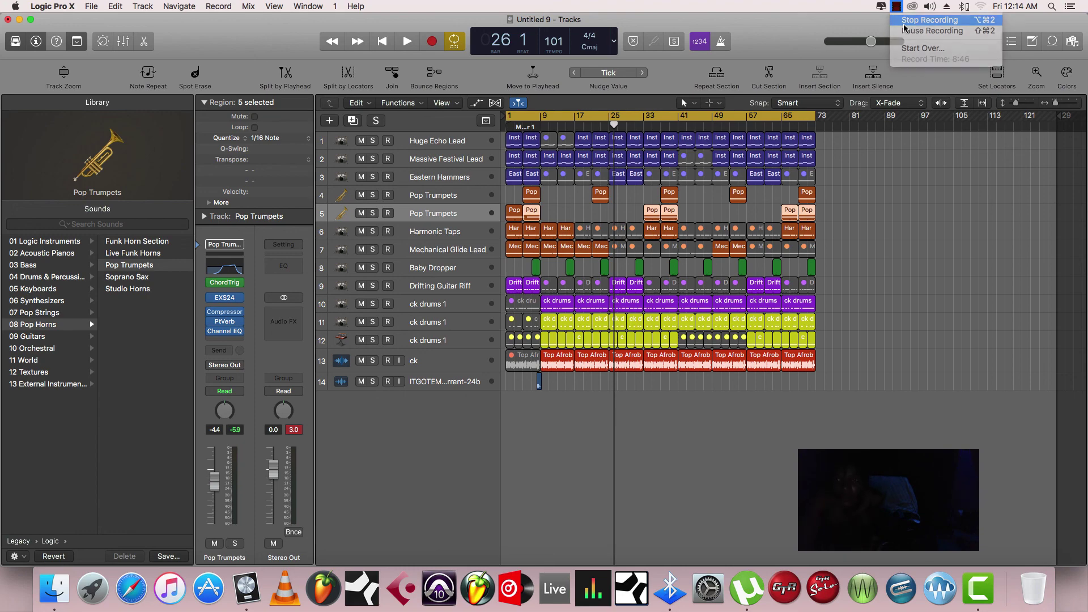